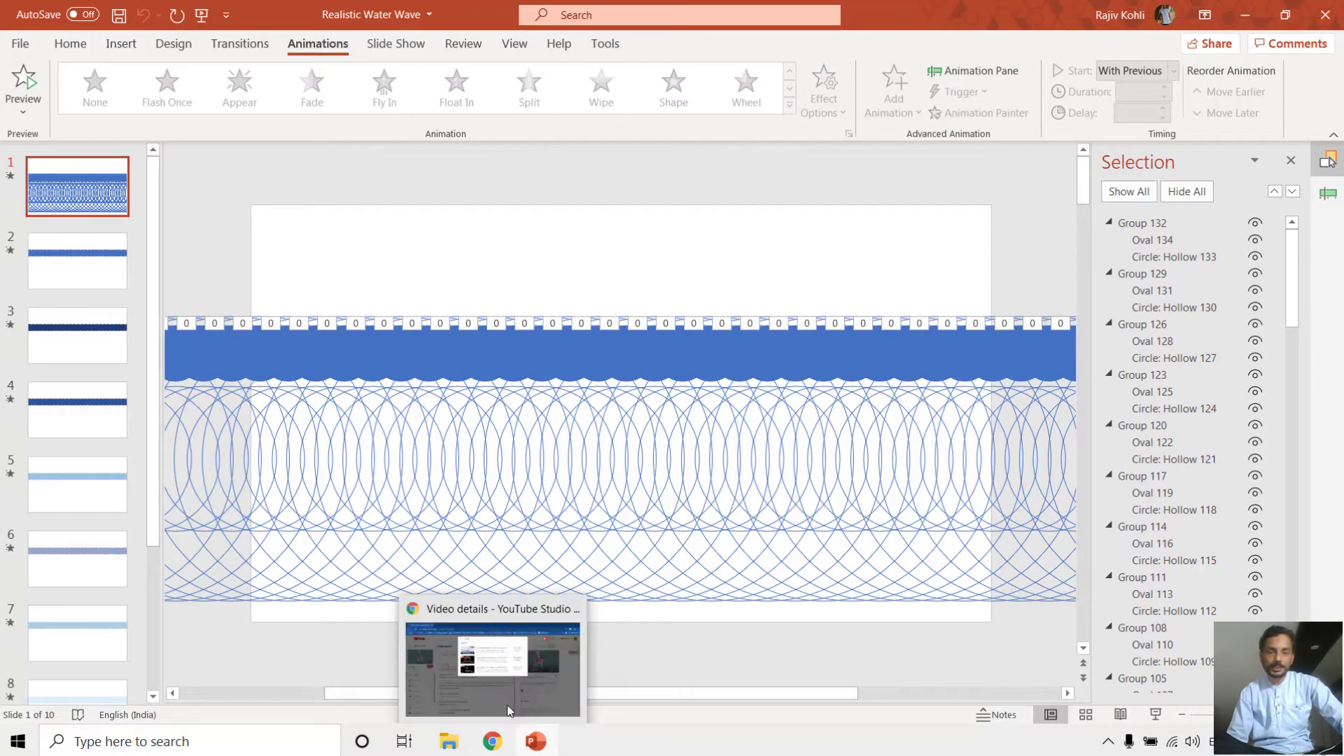
Check the earlier wave videos in YouTube Studio, then preview the wave slide as a show
{"action": "left_click", "coordinate": [493, 743]}
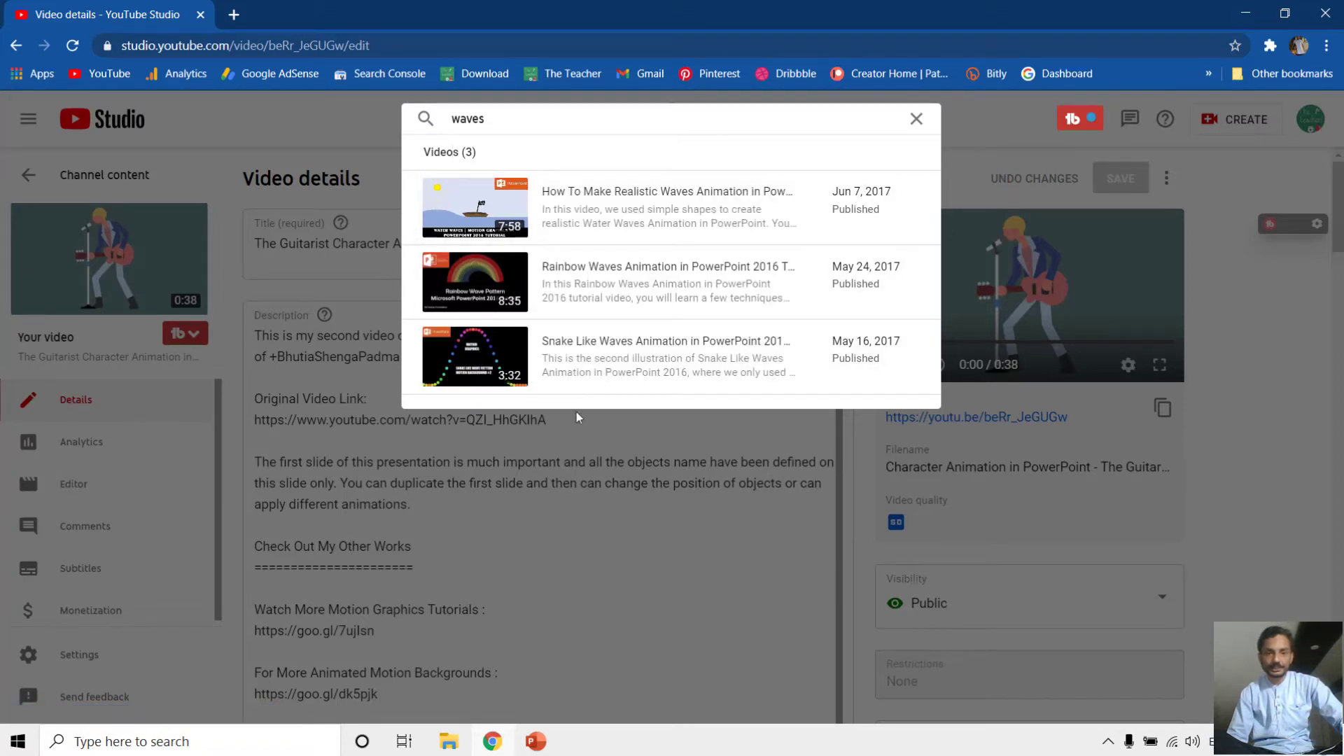
{"action": "mouse_move", "coordinate": [672, 207]}
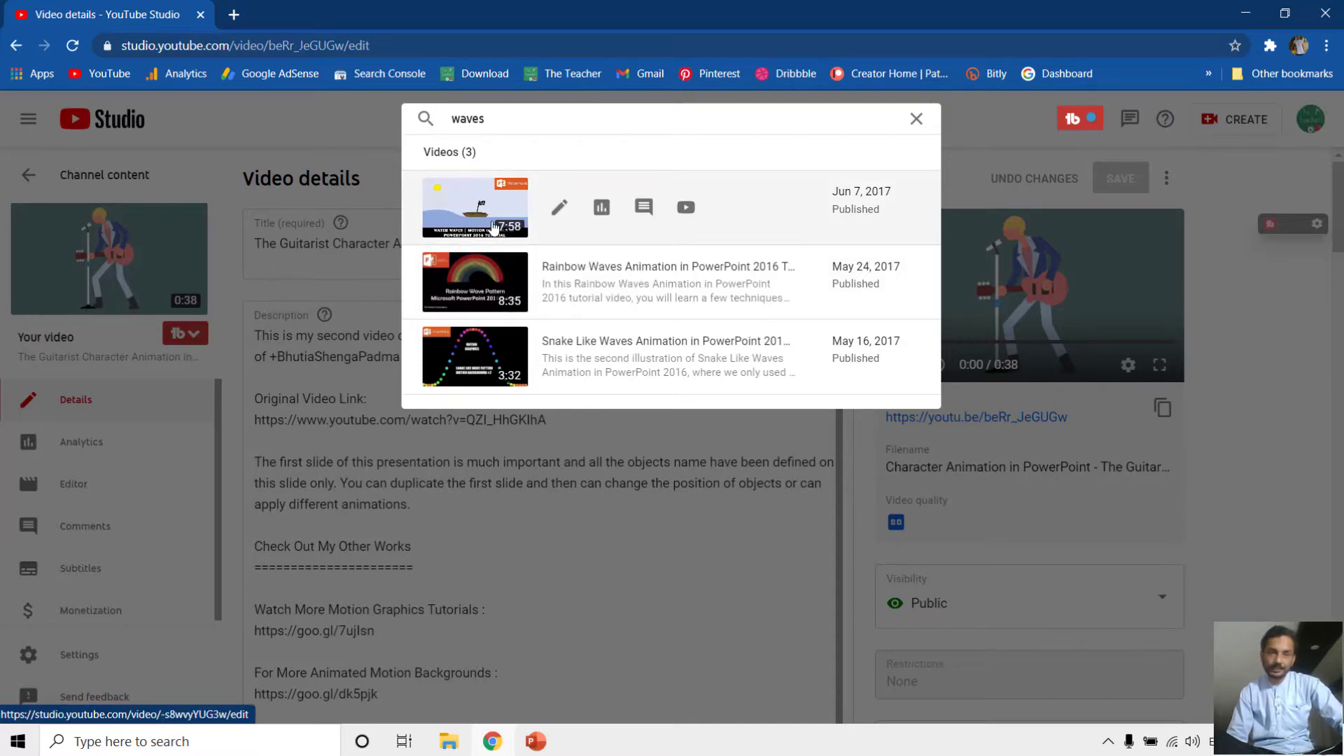
{"action": "left_click", "coordinate": [536, 742]}
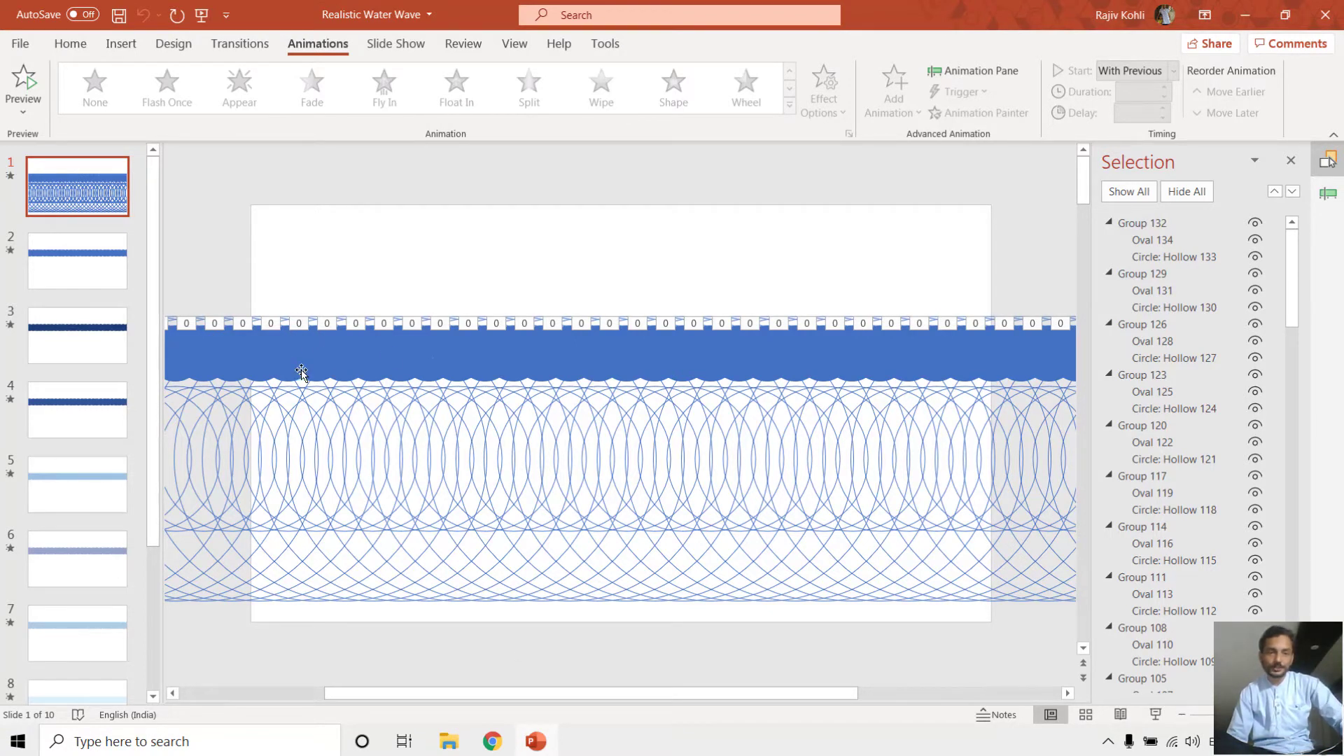
{"action": "scroll", "coordinate": [365, 388], "scroll_direction": "down", "scroll_amount": 2}
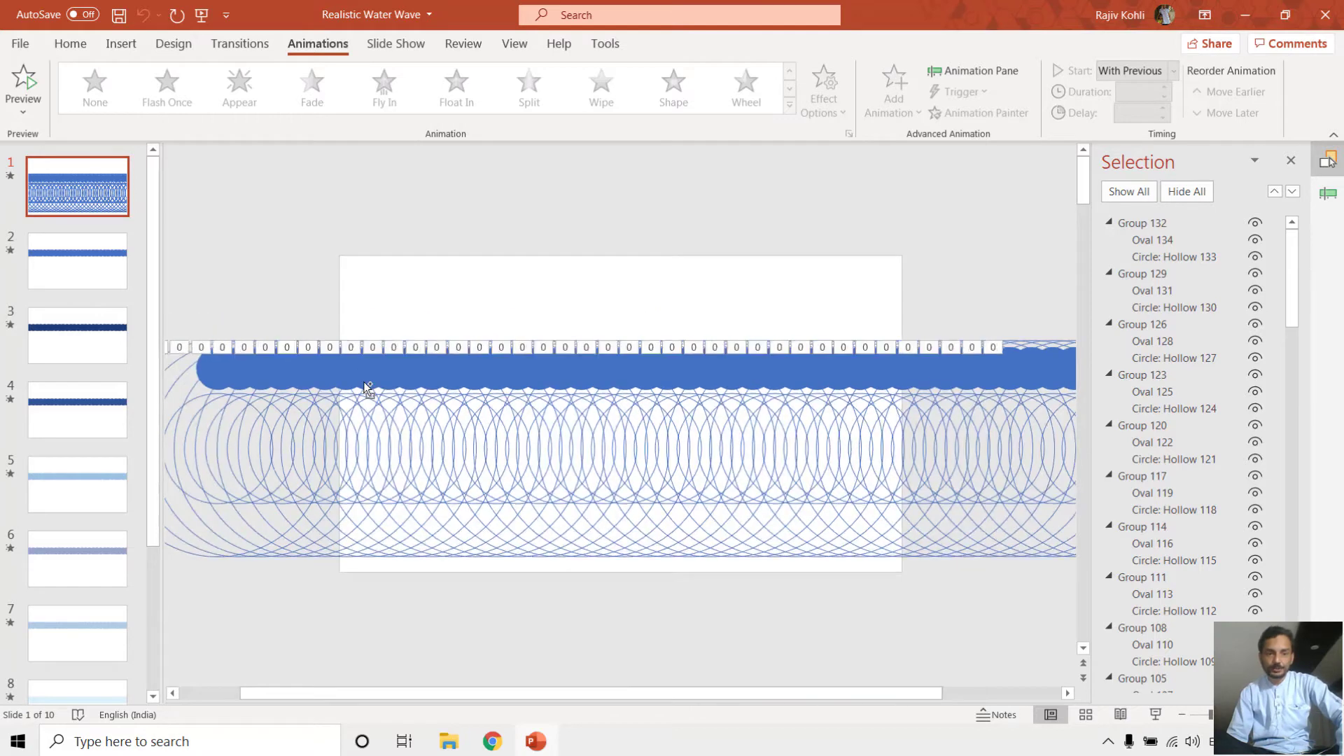
{"action": "scroll", "coordinate": [365, 387], "scroll_direction": "down", "scroll_amount": 2}
{"action": "scroll", "coordinate": [366, 387], "scroll_direction": "up", "scroll_amount": 1}
{"action": "scroll", "coordinate": [365, 387], "scroll_direction": "down", "scroll_amount": 1}
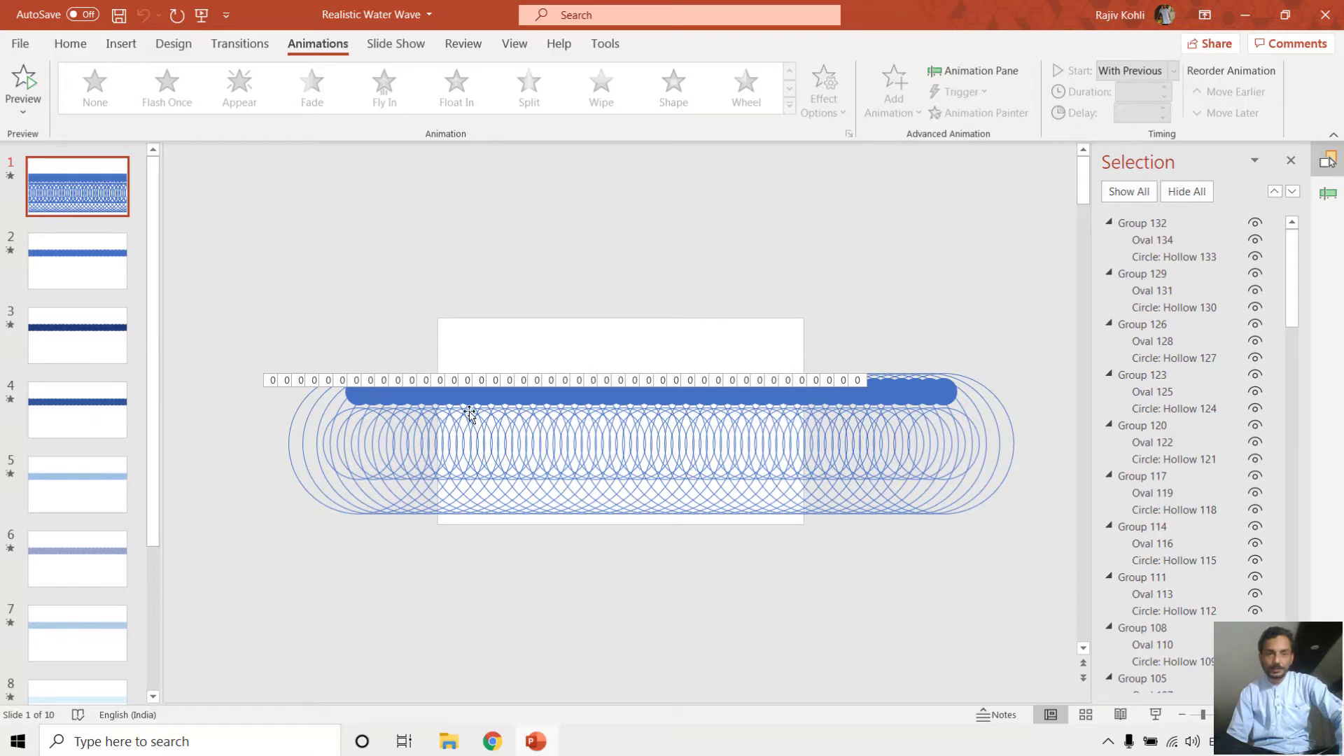
{"action": "left_click", "coordinate": [1157, 718]}
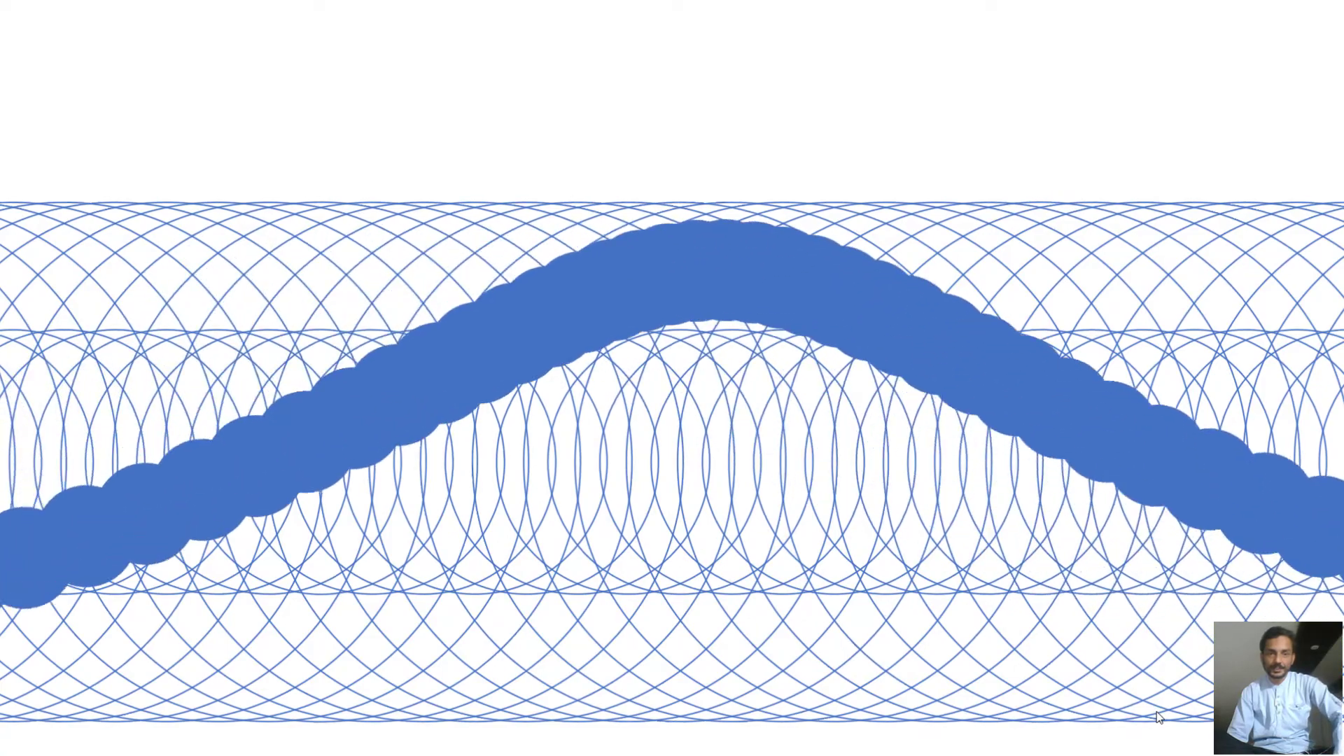
{"action": "key", "text": "Escape"}
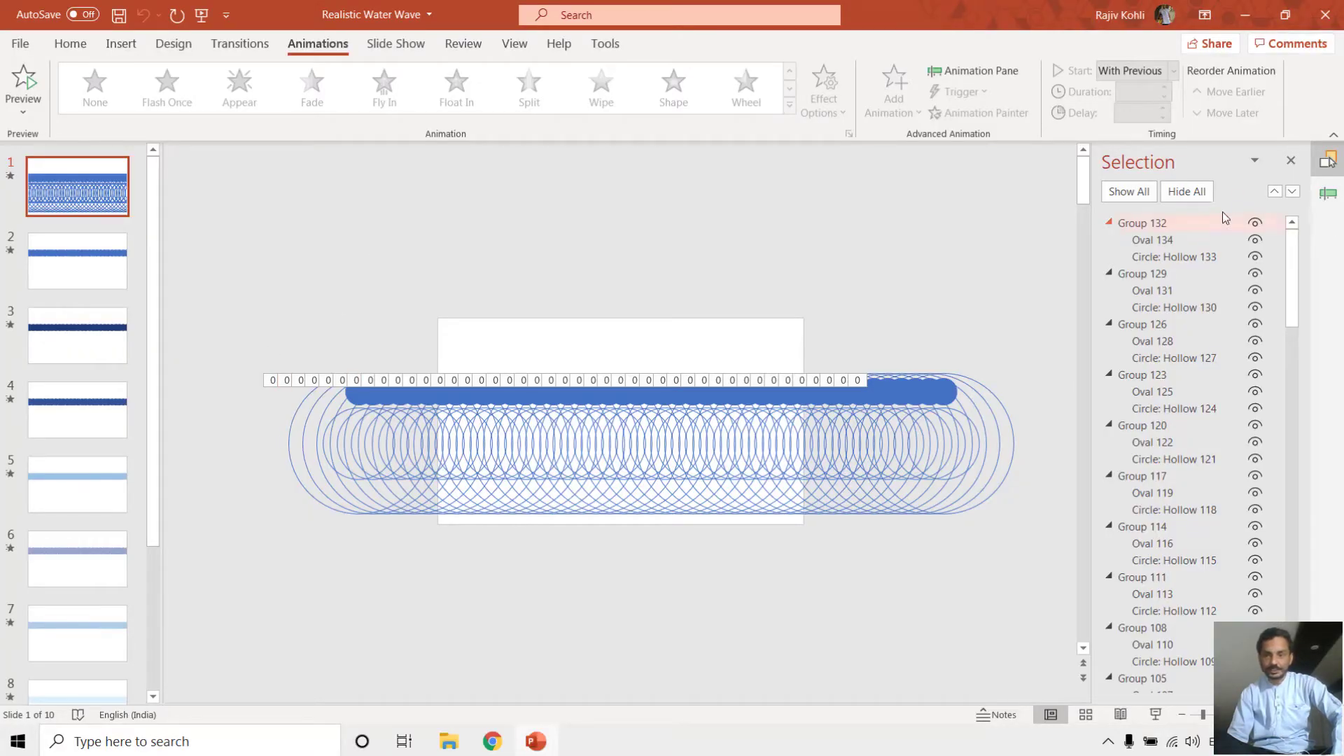
Hide all objects in the Selection pane except Group 132, and select it
{"action": "left_click", "coordinate": [1182, 195]}
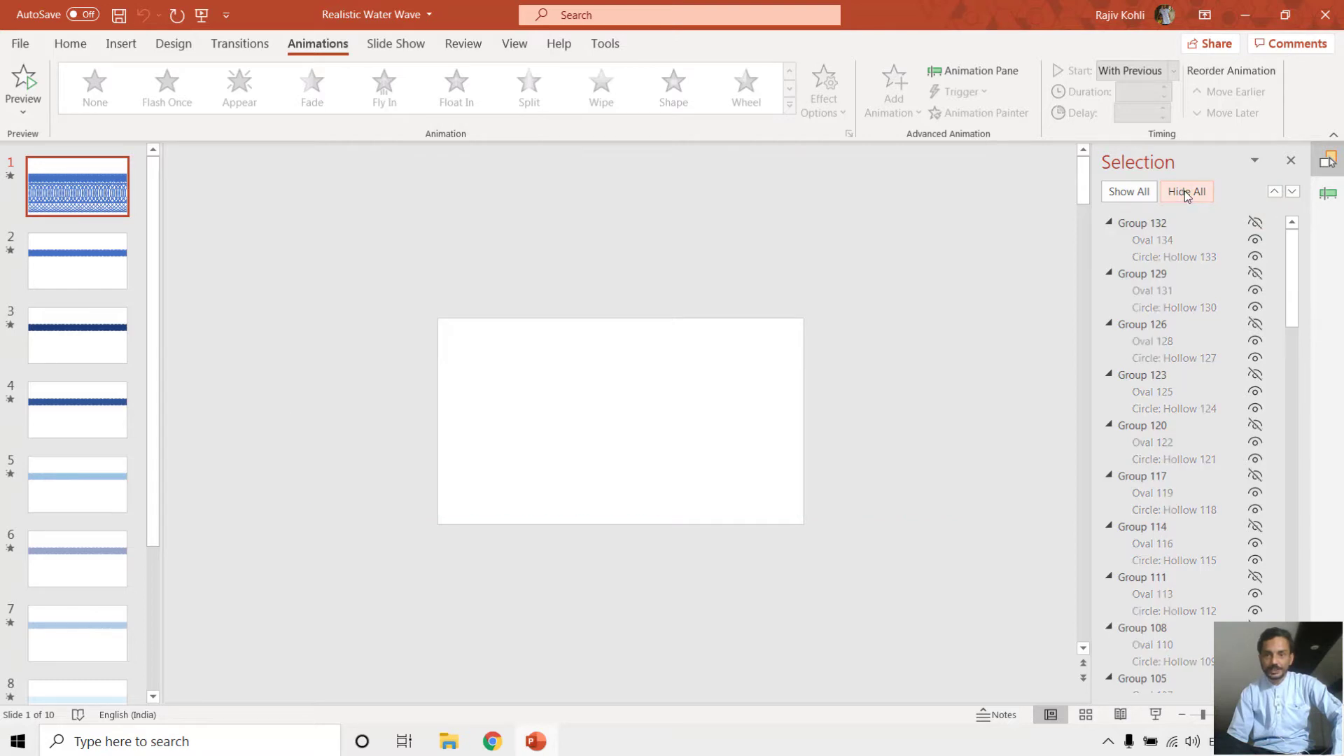
{"action": "left_click", "coordinate": [1256, 223]}
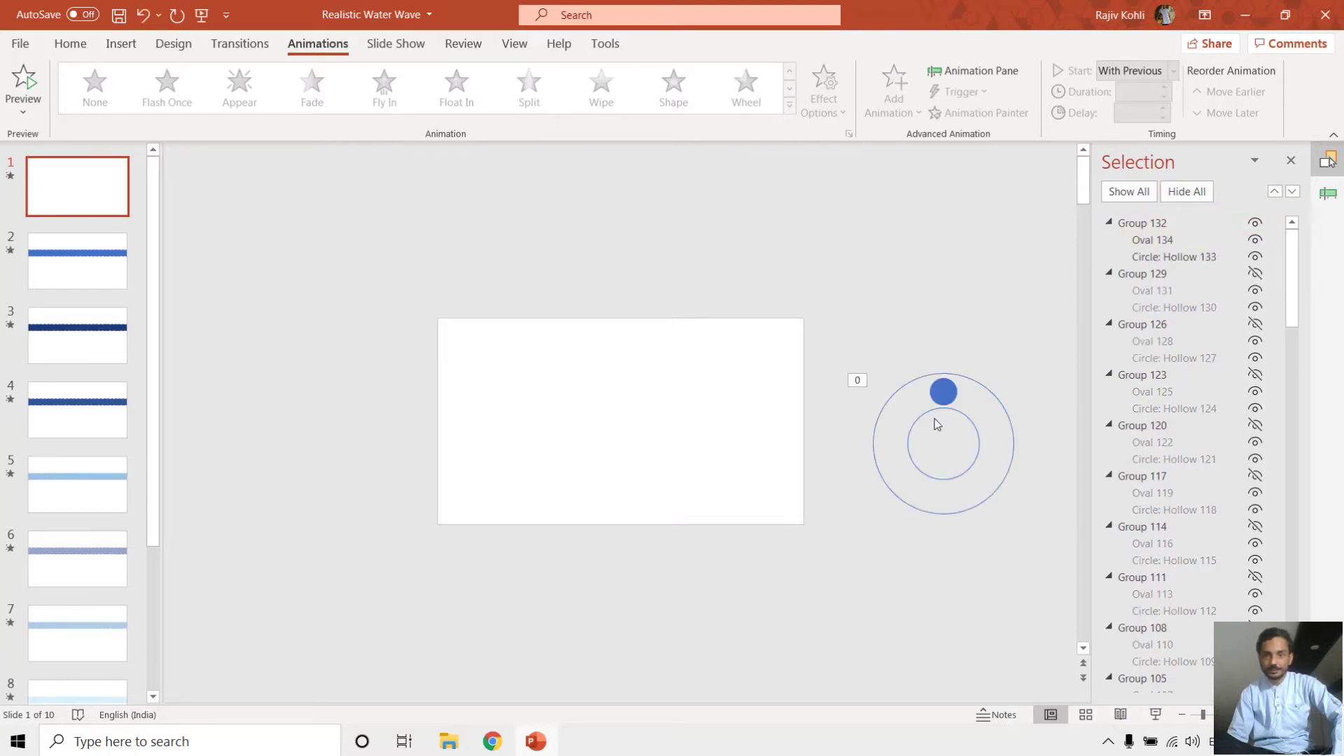
{"action": "left_click", "coordinate": [951, 396]}
{"action": "scroll", "coordinate": [939, 399], "scroll_direction": "up", "scroll_amount": 5, "text": "ctrl"}
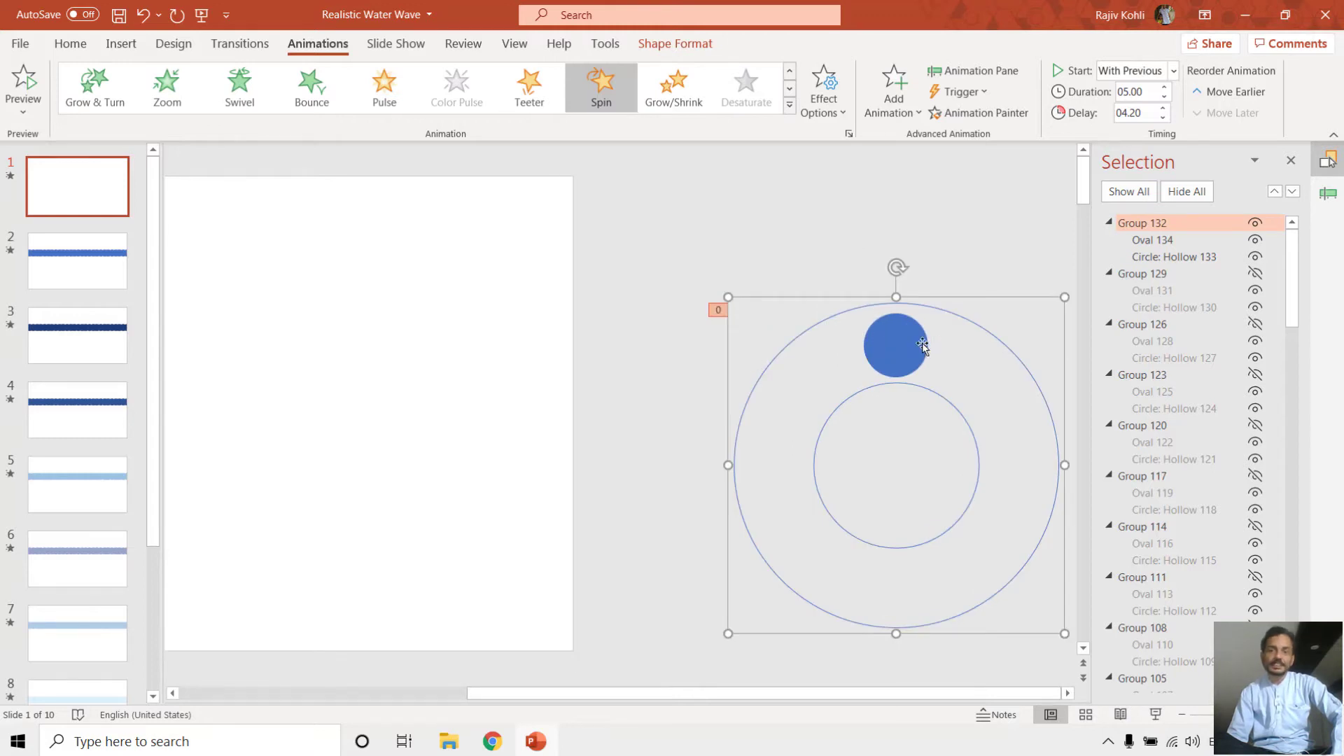
Insert a Circle: Hollow shape, enlarge it to about 14.34 cm and thin its ring
{"action": "left_click", "coordinate": [123, 51]}
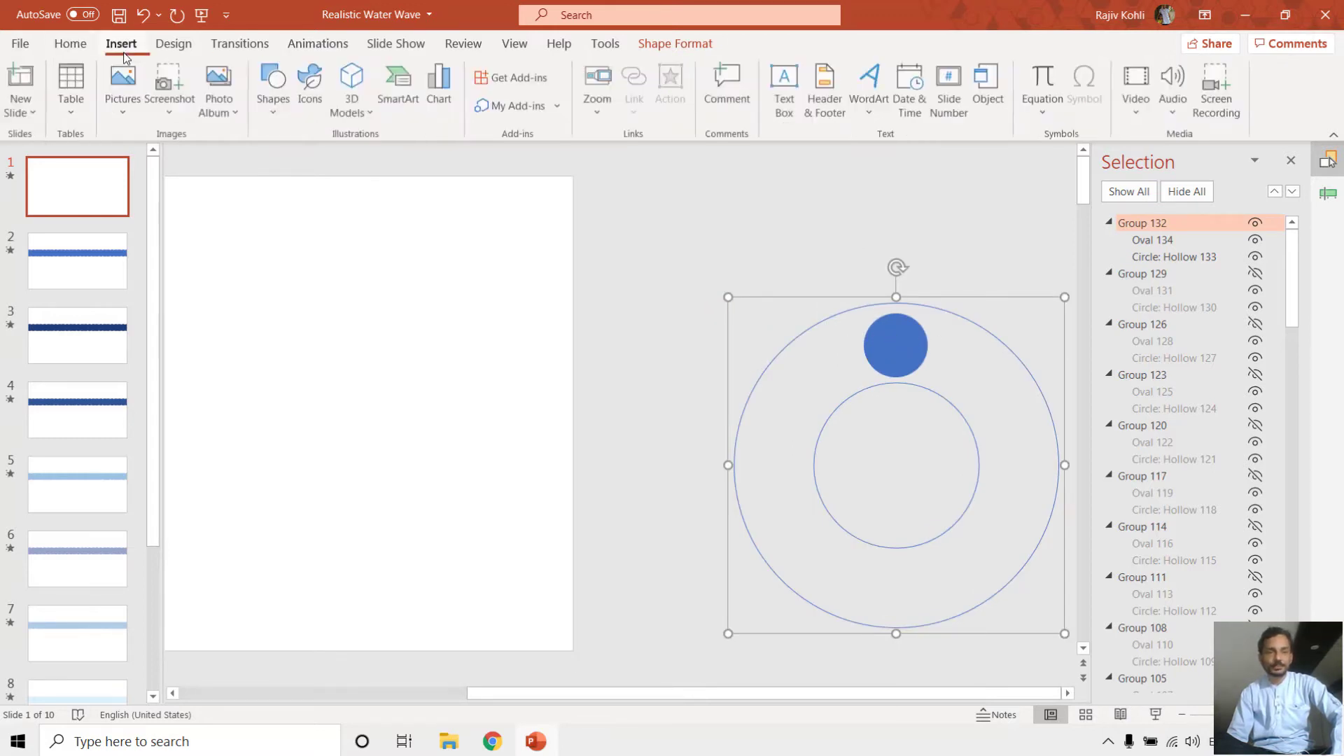
{"action": "left_click", "coordinate": [280, 101]}
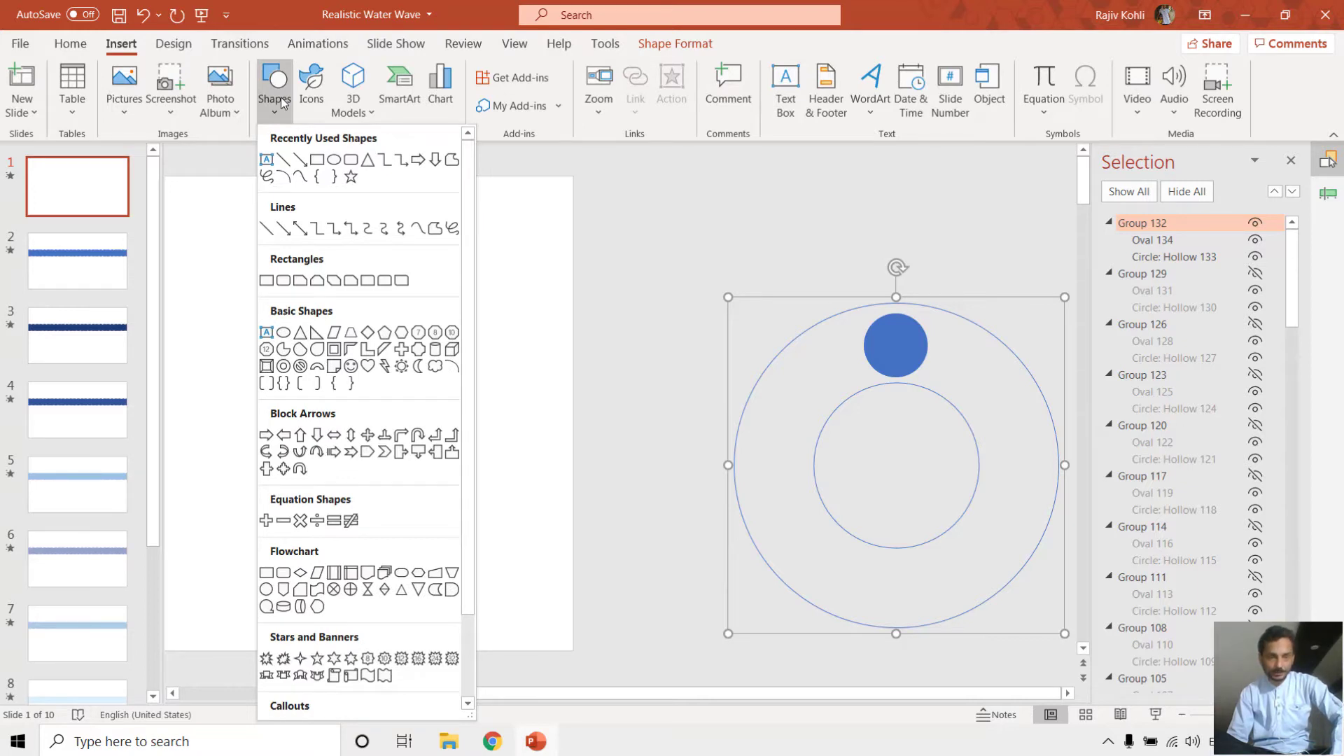
{"action": "left_click", "coordinate": [284, 366]}
{"action": "left_click", "coordinate": [345, 314]}
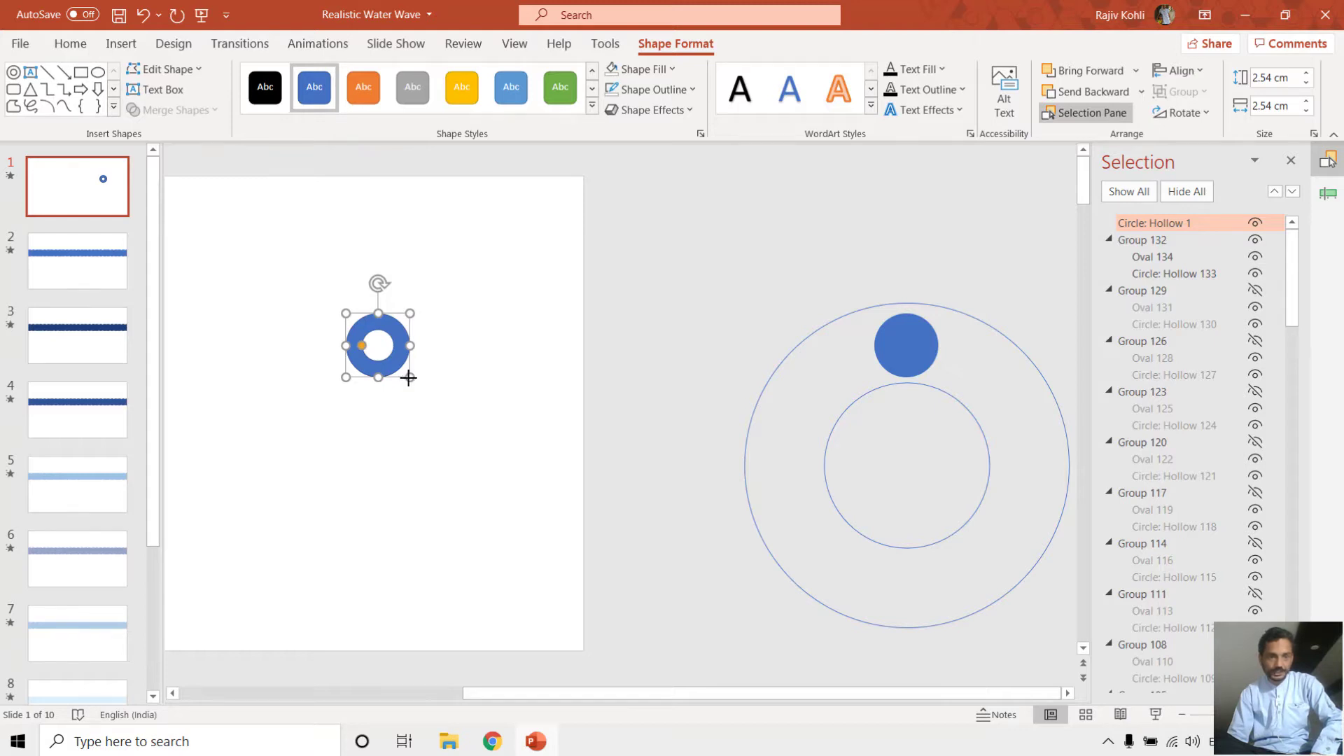
{"action": "left_click_drag", "start_coordinate": [410, 378], "coordinate": [557, 524]}
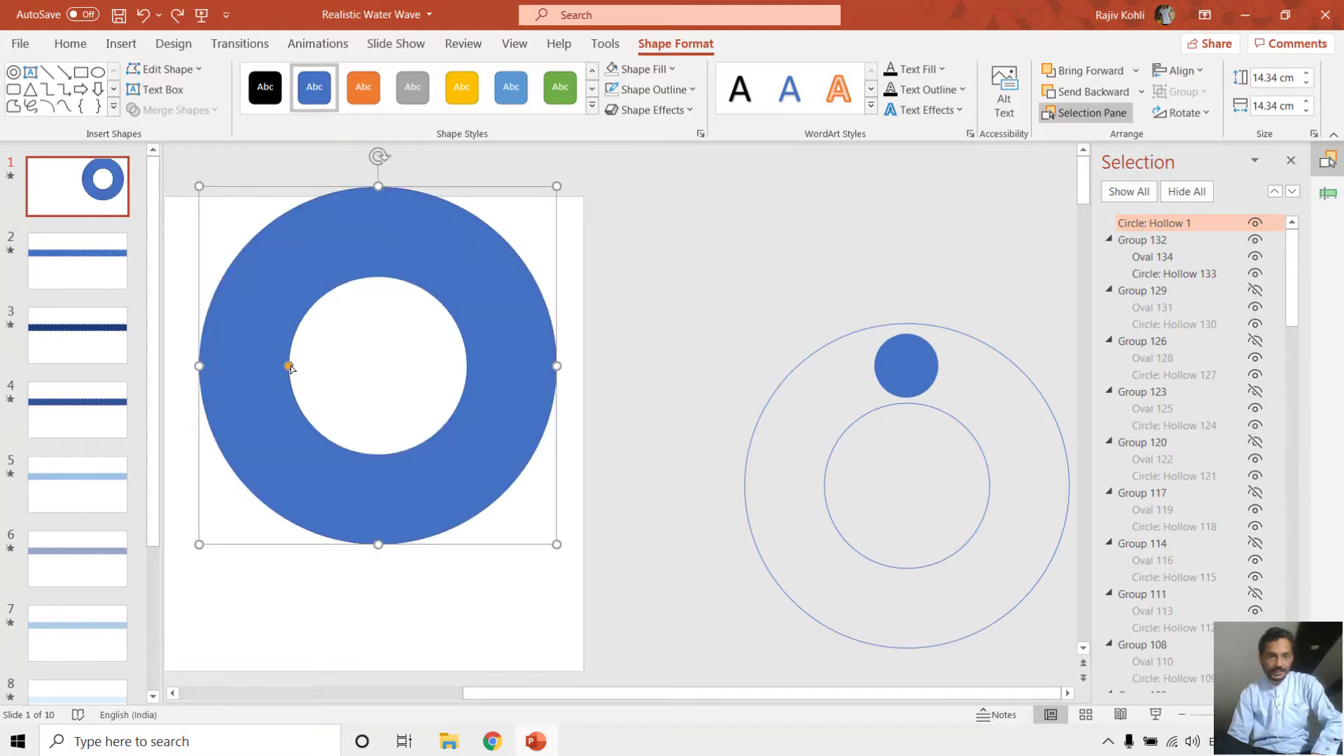
{"action": "mouse_move", "coordinate": [289, 366]}
{"action": "left_mouse_down"}
{"action": "mouse_move", "coordinate": [236, 382]}
{"action": "mouse_move", "coordinate": [253, 382]}
{"action": "left_mouse_up"}
Add a 1.64 cm oval at the ring's top and group it with the ring
{"action": "left_click", "coordinate": [121, 43]}
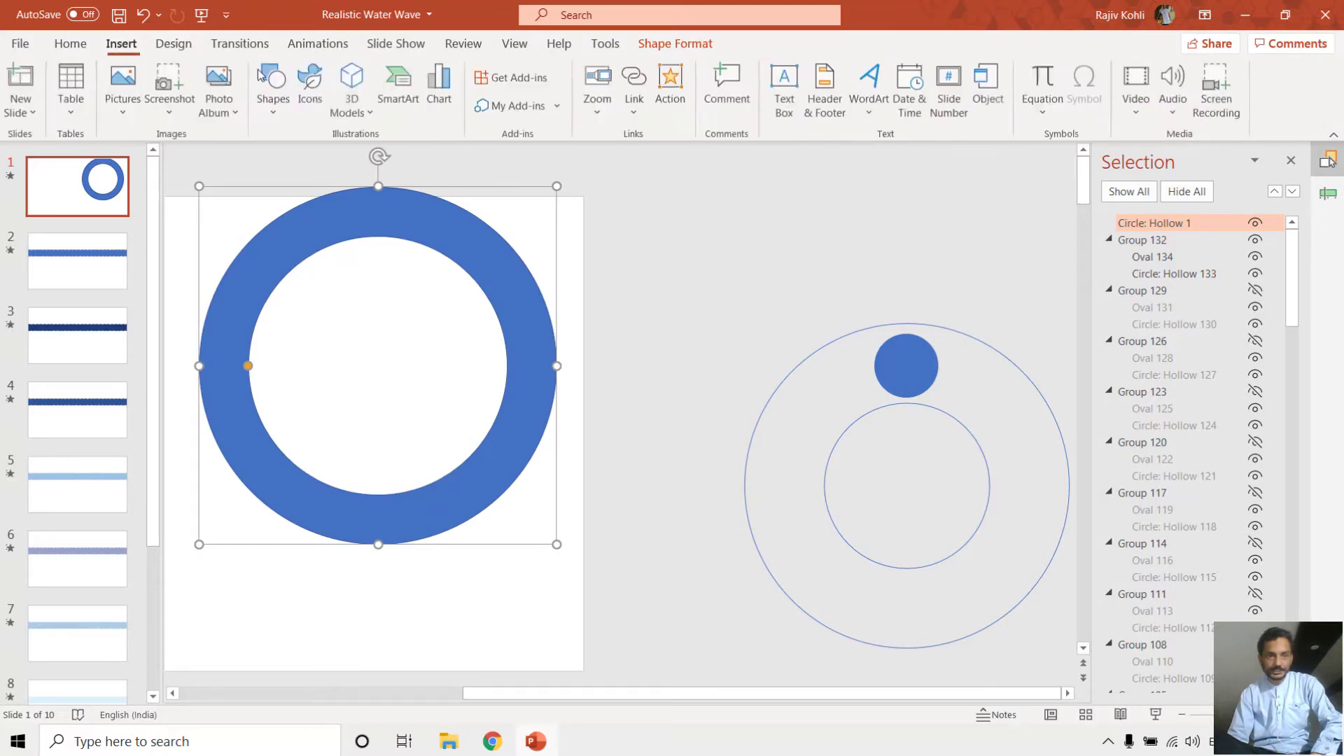
{"action": "left_click", "coordinate": [266, 80]}
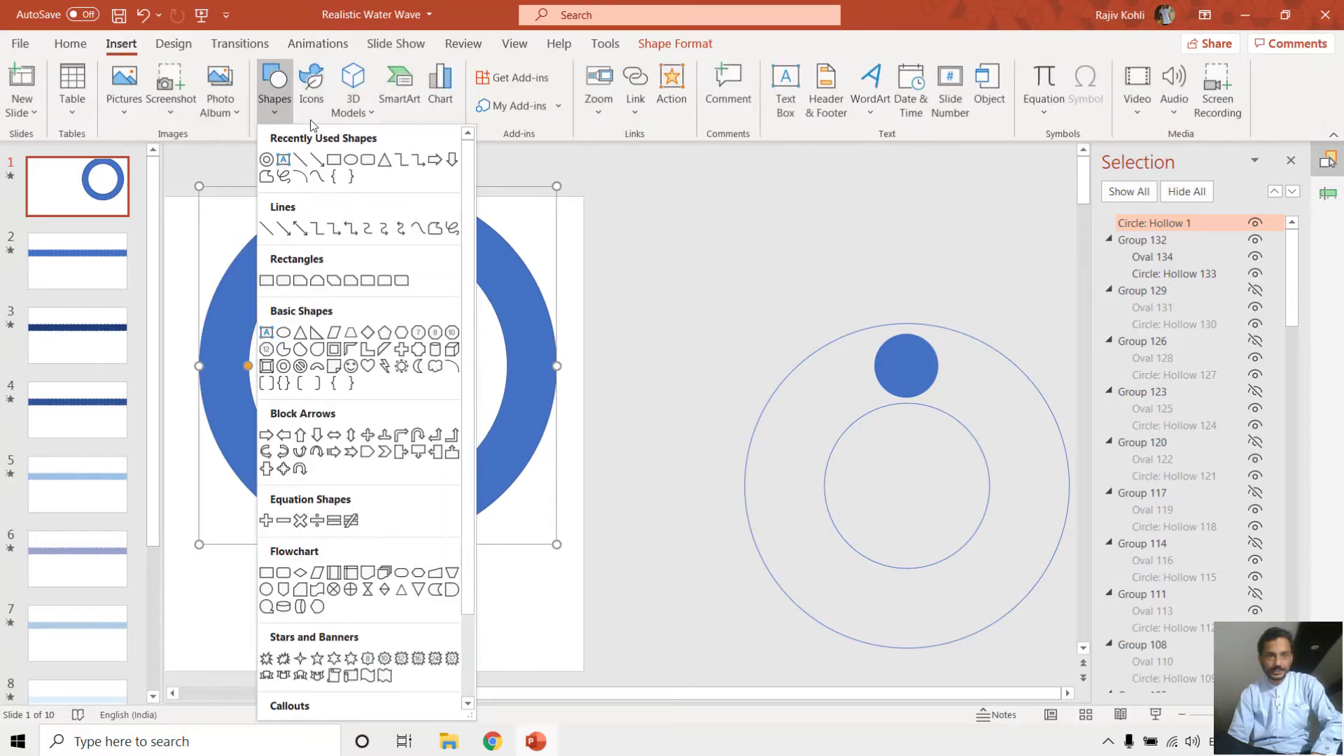
{"action": "left_click", "coordinate": [345, 162]}
{"action": "left_click", "coordinate": [360, 271]}
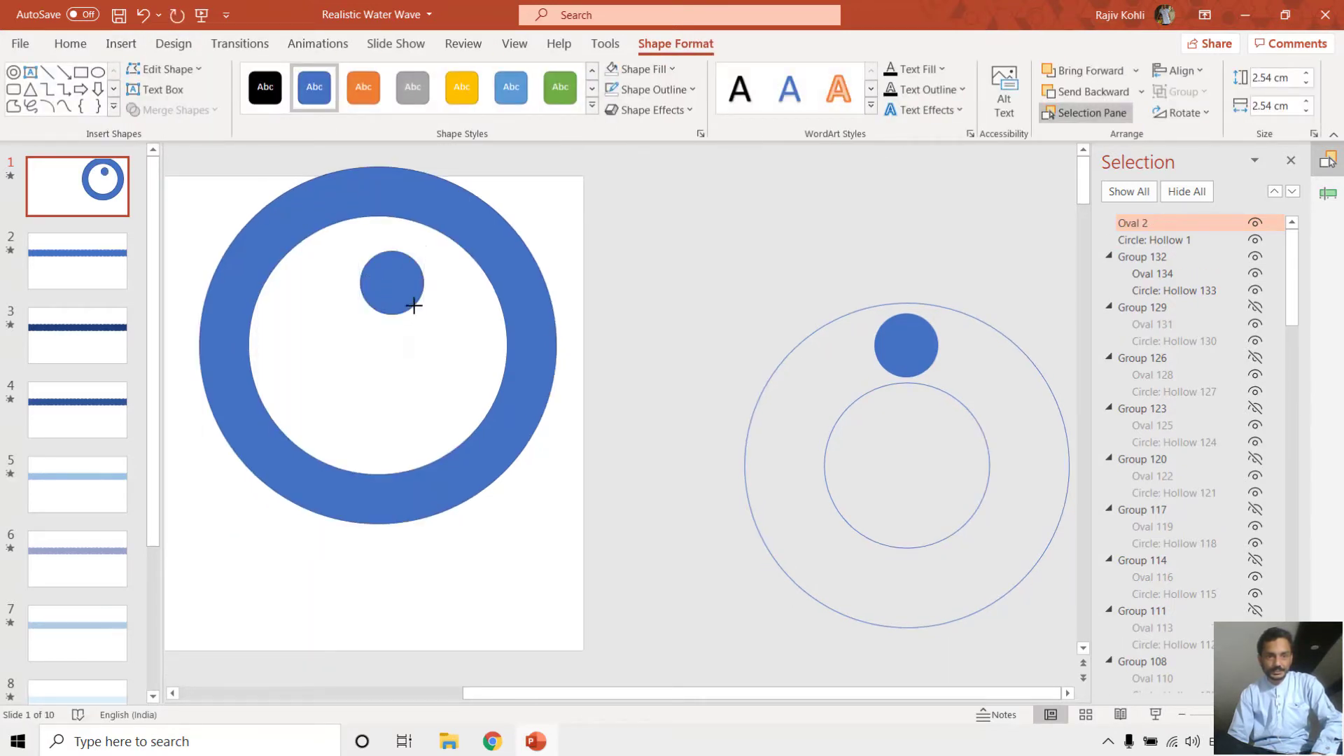
{"action": "left_click_drag", "start_coordinate": [410, 302], "coordinate": [378, 196]}
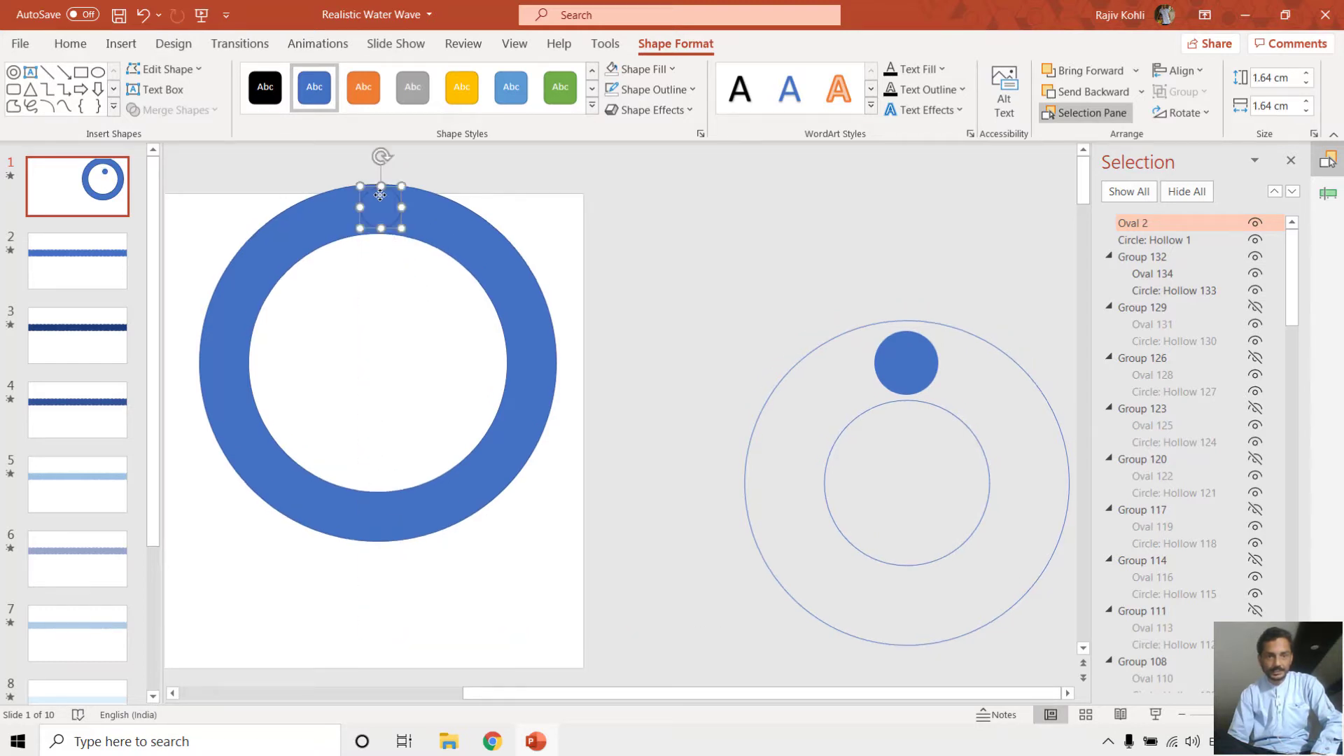
{"action": "left_click", "coordinate": [443, 237], "text": "shift"}
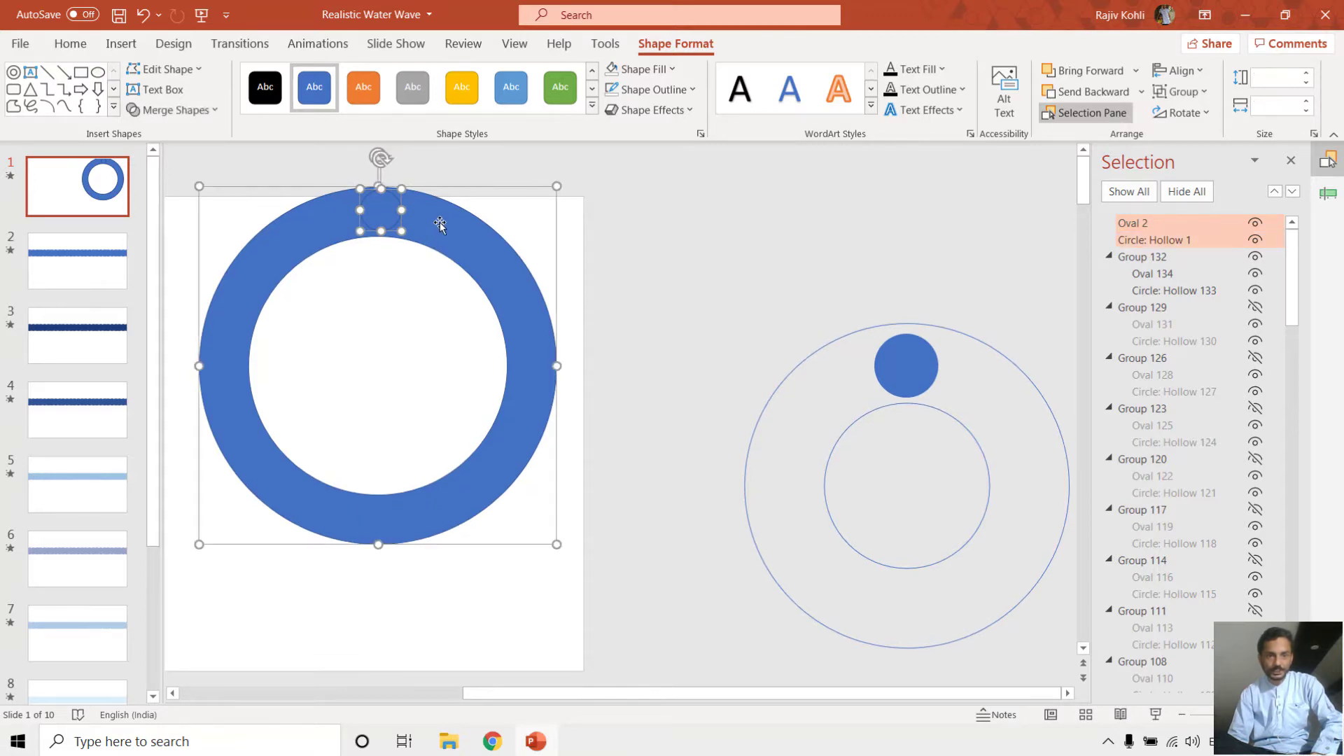
{"action": "left_click", "coordinate": [1178, 93]}
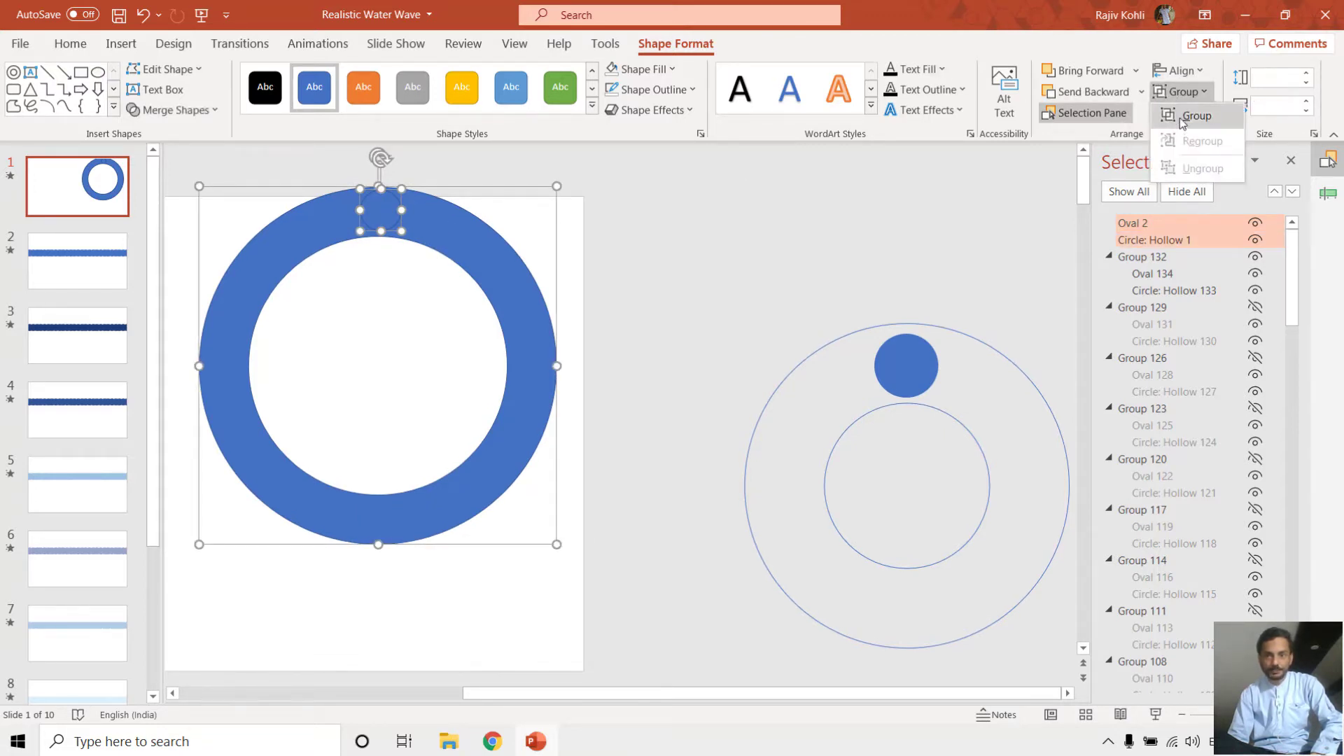
{"action": "left_click", "coordinate": [1181, 116]}
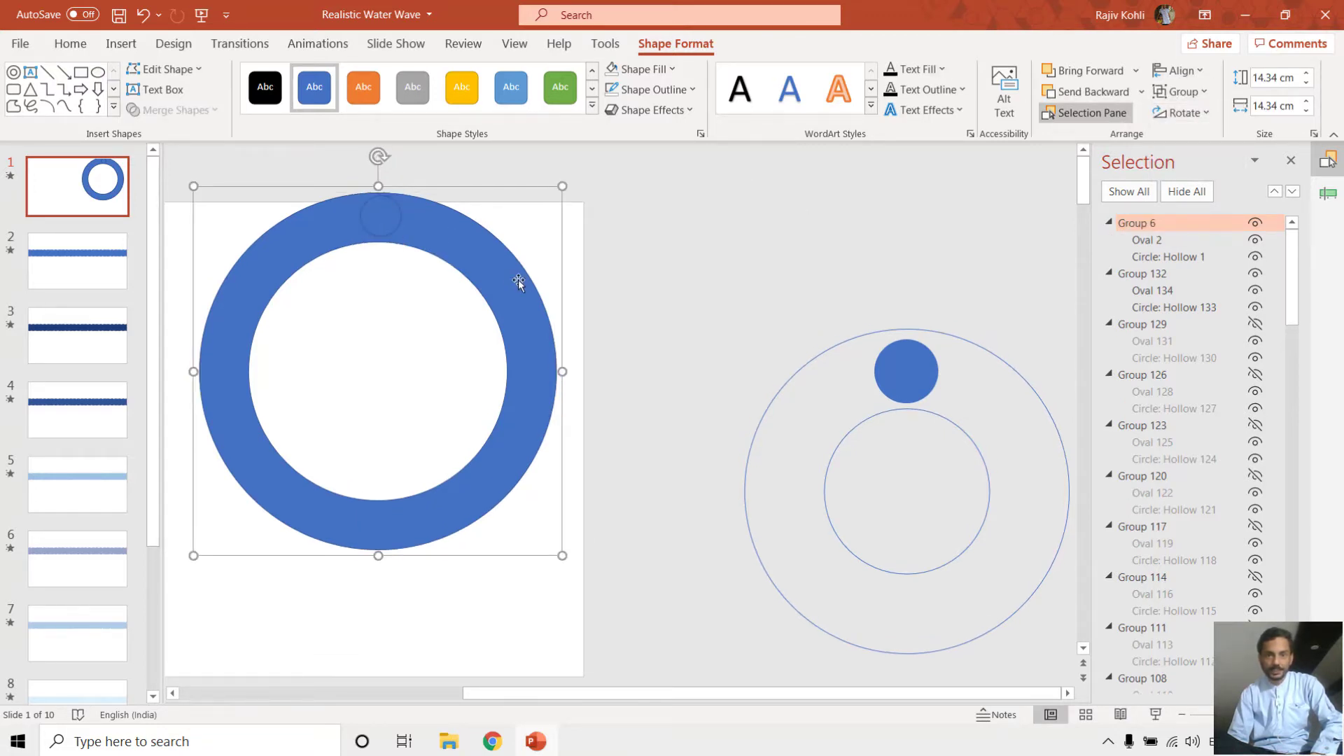
Set the ring to No Fill and No Outline, then select the whole group
{"action": "left_click", "coordinate": [483, 236]}
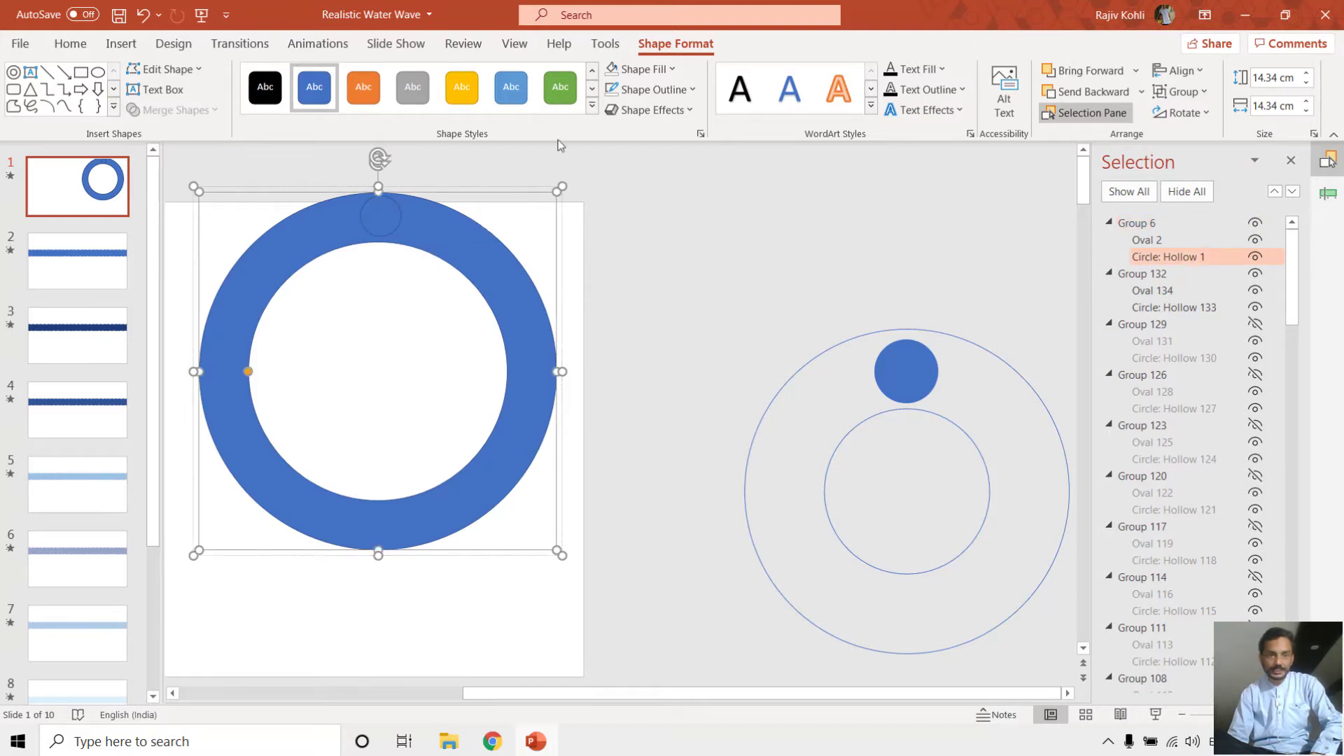
{"action": "left_click", "coordinate": [632, 70]}
{"action": "left_click", "coordinate": [642, 311]}
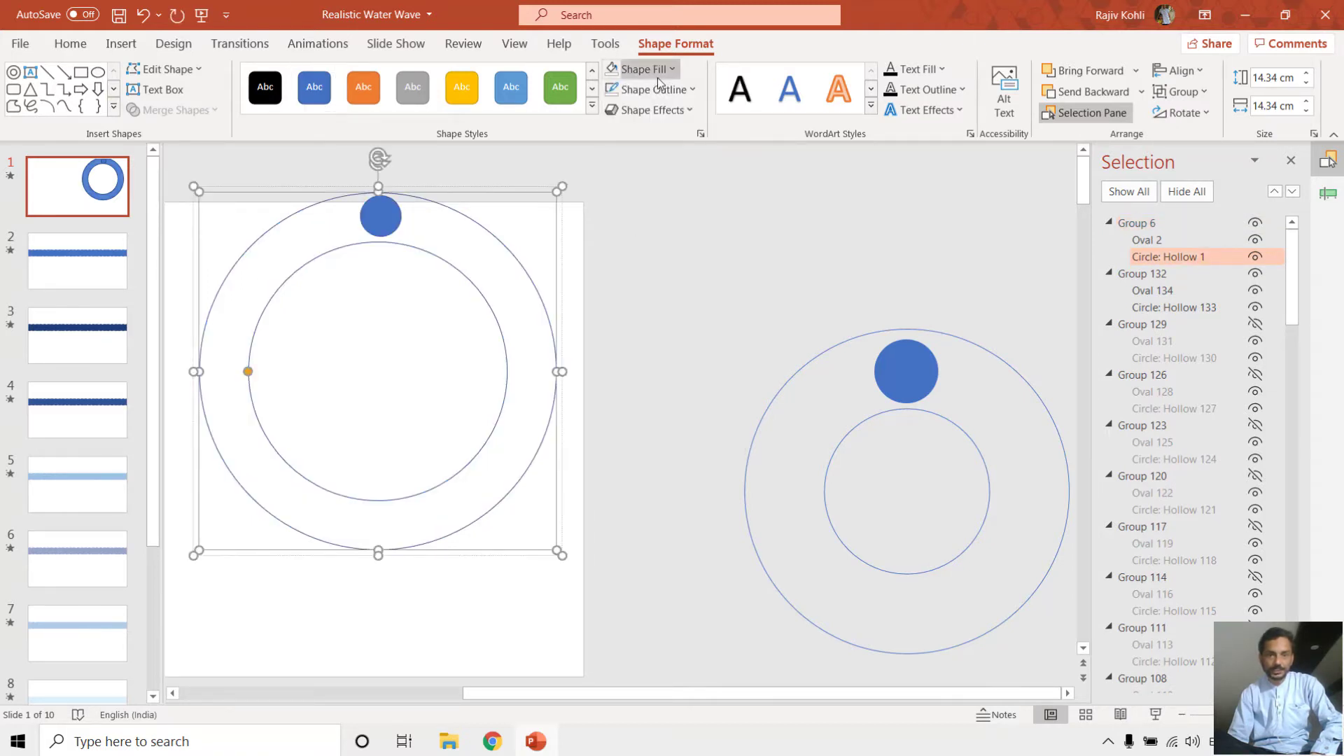
{"action": "left_click", "coordinate": [651, 90]}
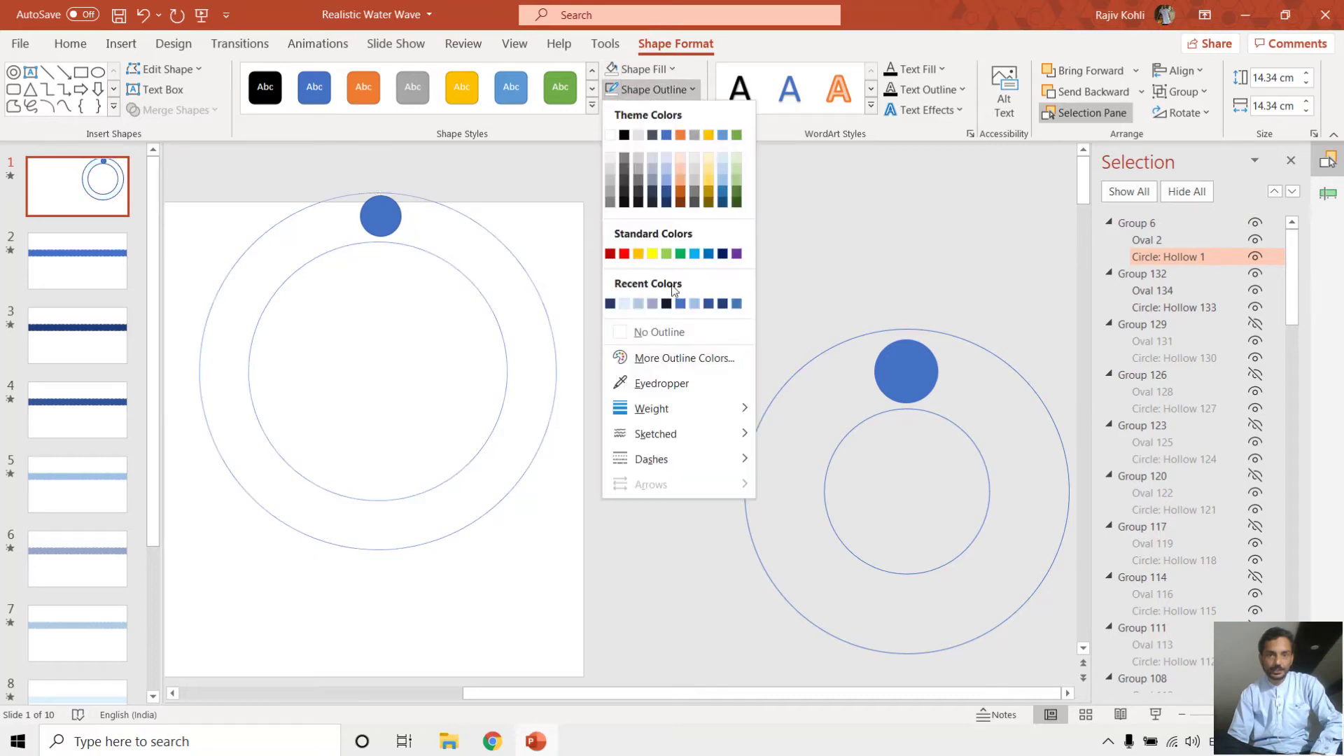
{"action": "left_click", "coordinate": [655, 332]}
{"action": "left_click", "coordinate": [598, 184]}
{"action": "left_click", "coordinate": [385, 210]}
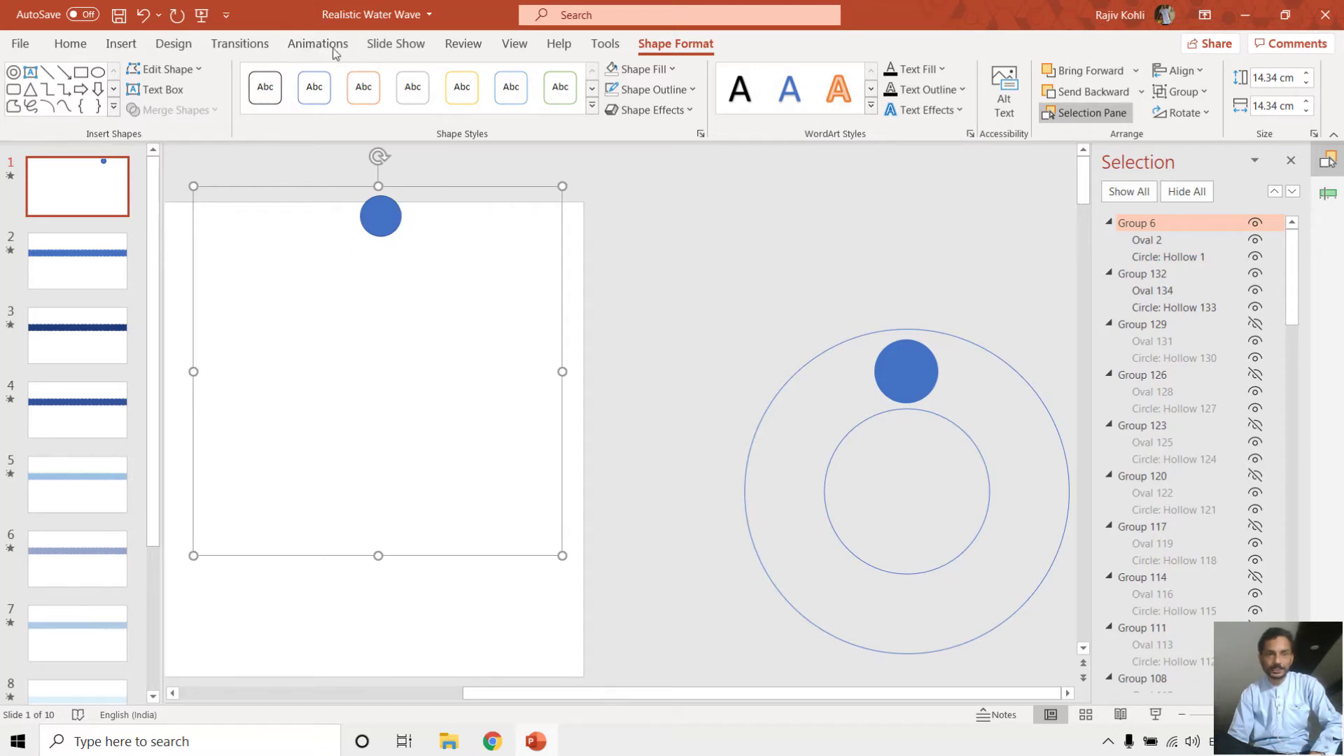
Apply the Spin emphasis animation to Group 6, the oval-and-ring group
{"action": "left_click", "coordinate": [329, 45]}
{"action": "left_click", "coordinate": [895, 106]}
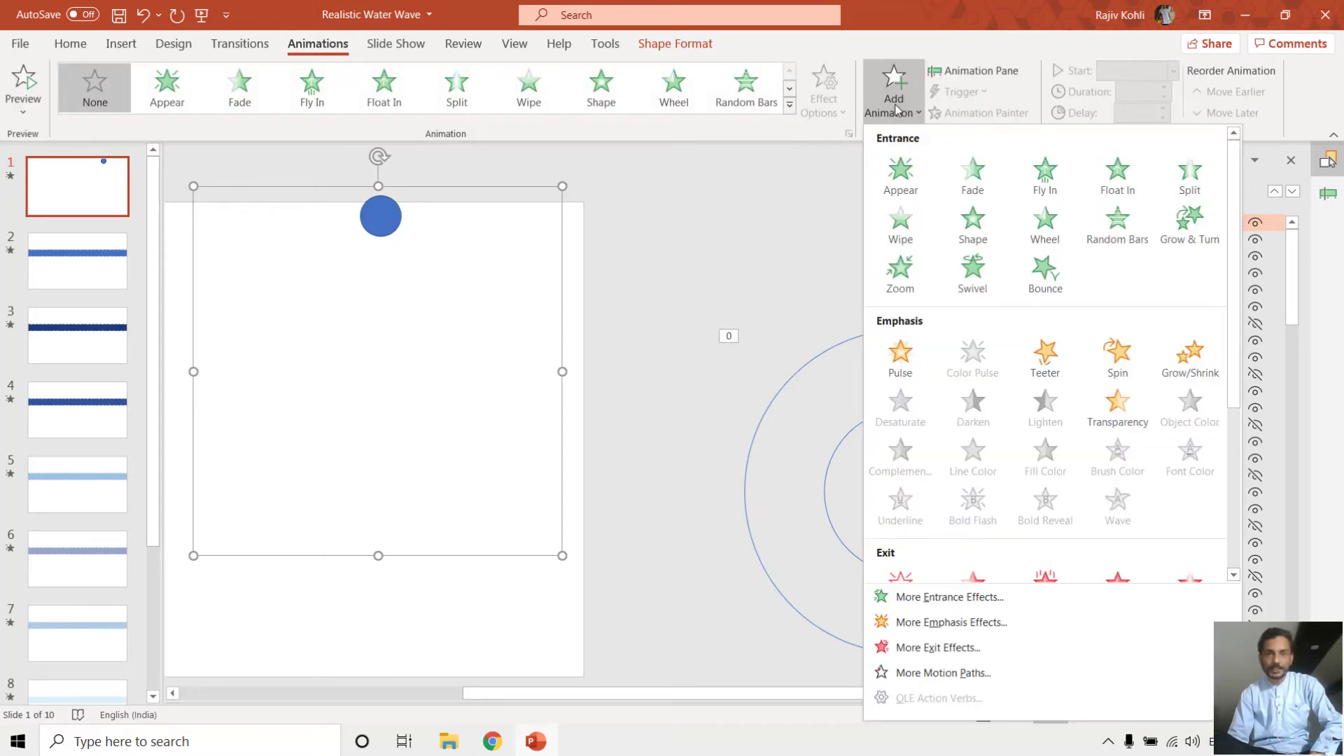
{"action": "left_click", "coordinate": [1116, 357]}
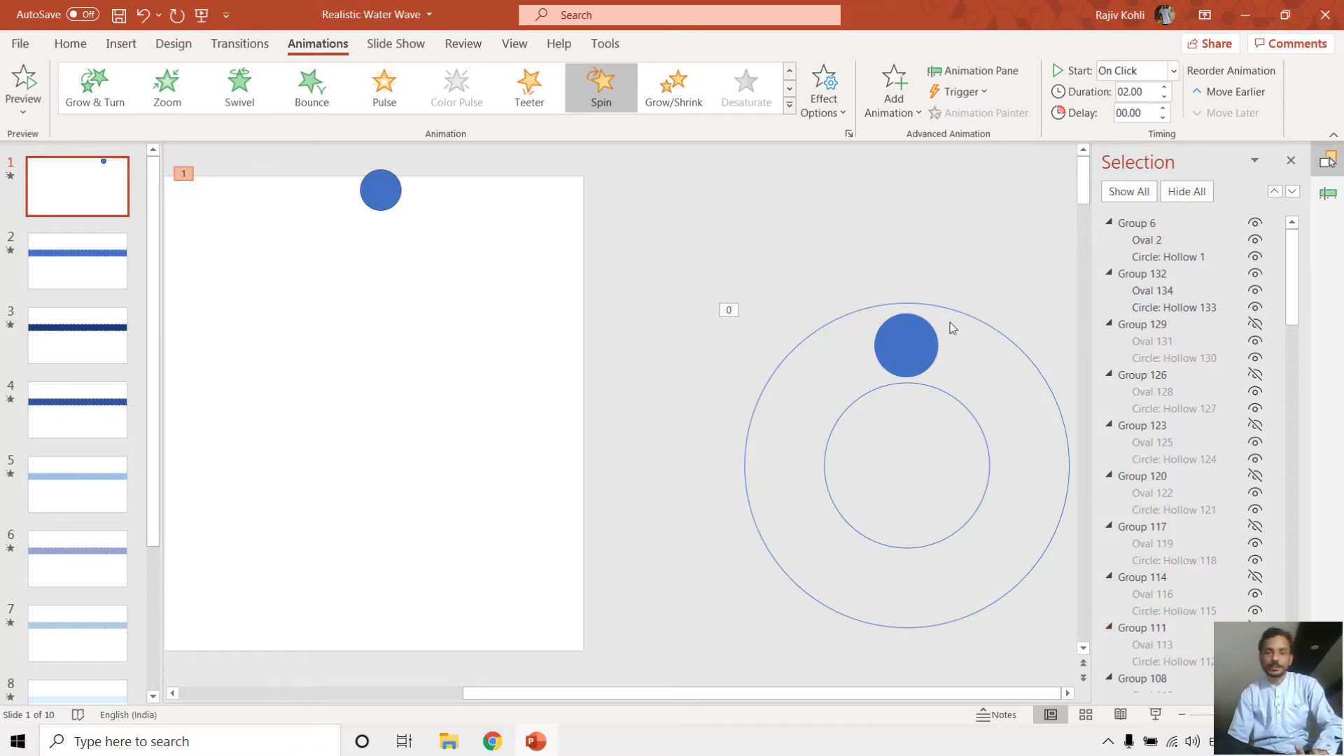
{"action": "left_click", "coordinate": [371, 191]}
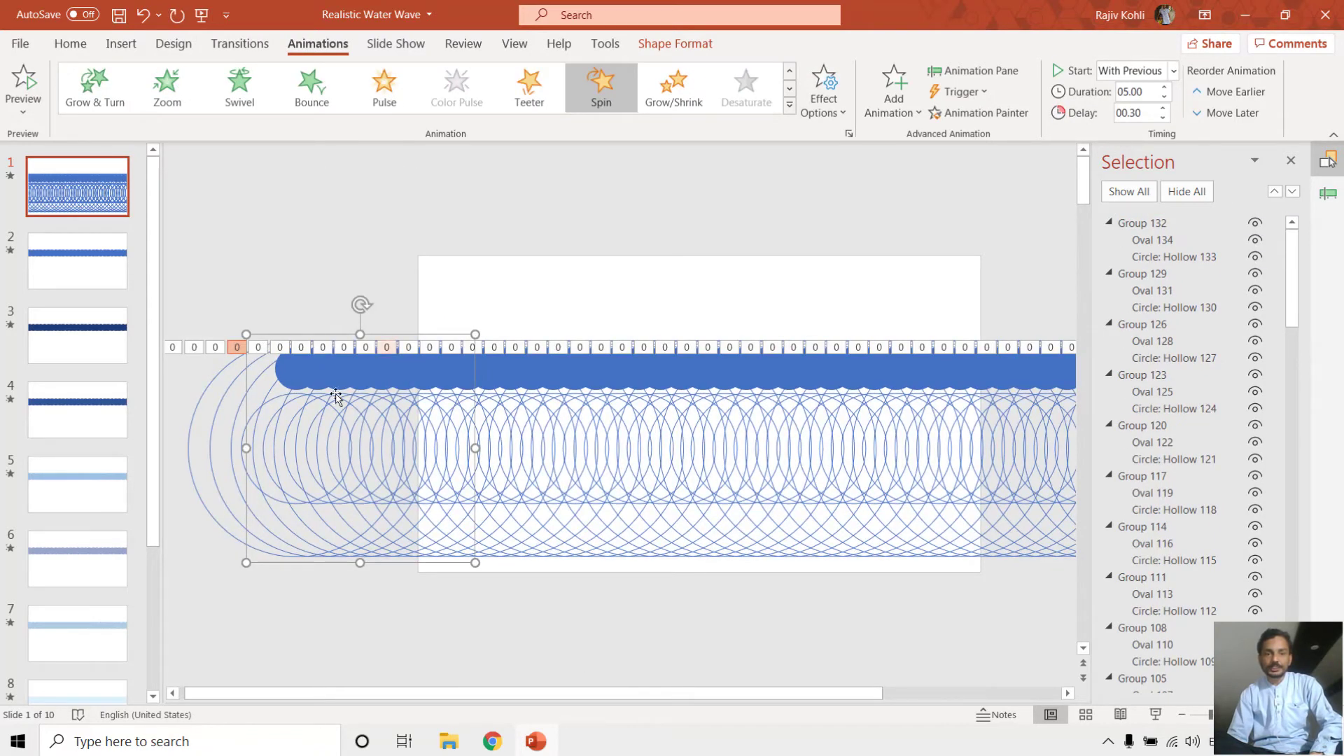
Scroll through the Animation Pane list and bring up Group 3's Spin effect options
{"action": "scroll", "coordinate": [324, 385], "scroll_direction": "up", "scroll_amount": 3, "text": "ctrl"}
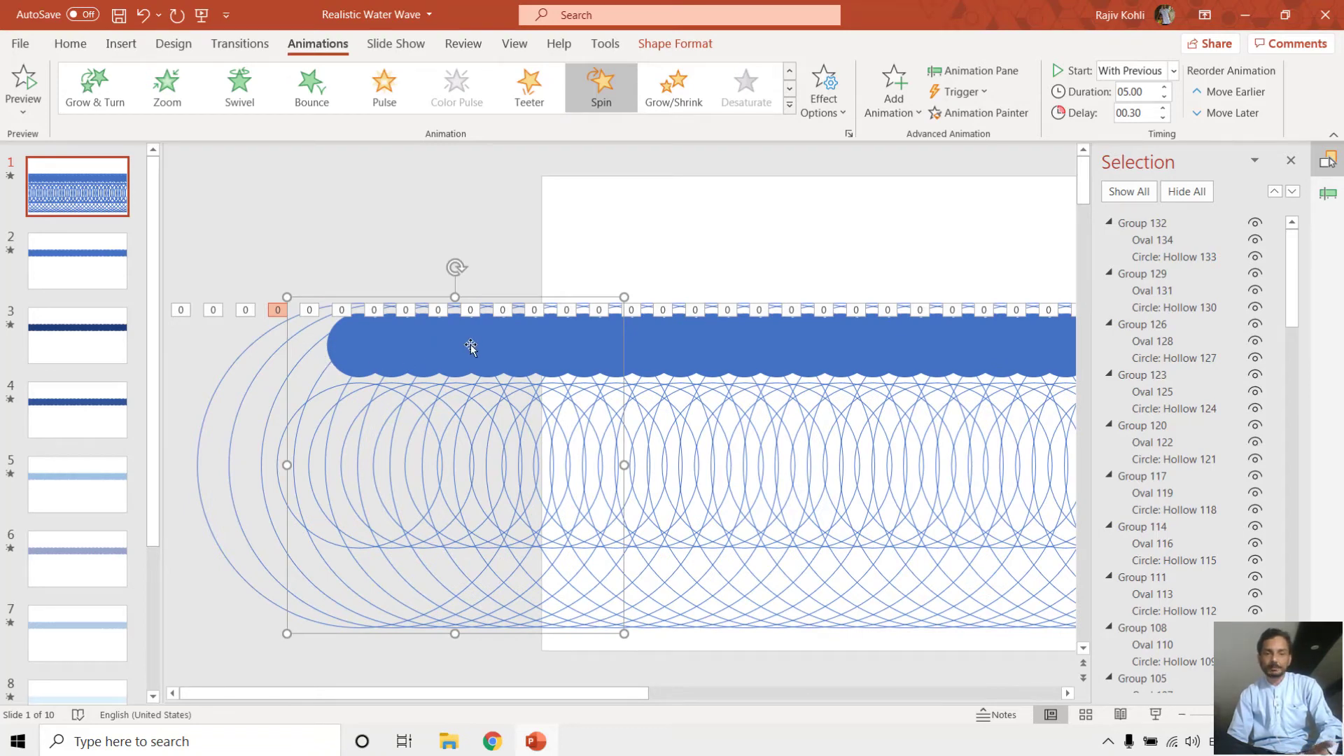
{"action": "scroll", "coordinate": [544, 346], "scroll_direction": "down", "scroll_amount": 2}
{"action": "scroll", "coordinate": [547, 350], "scroll_direction": "down", "scroll_amount": 2}
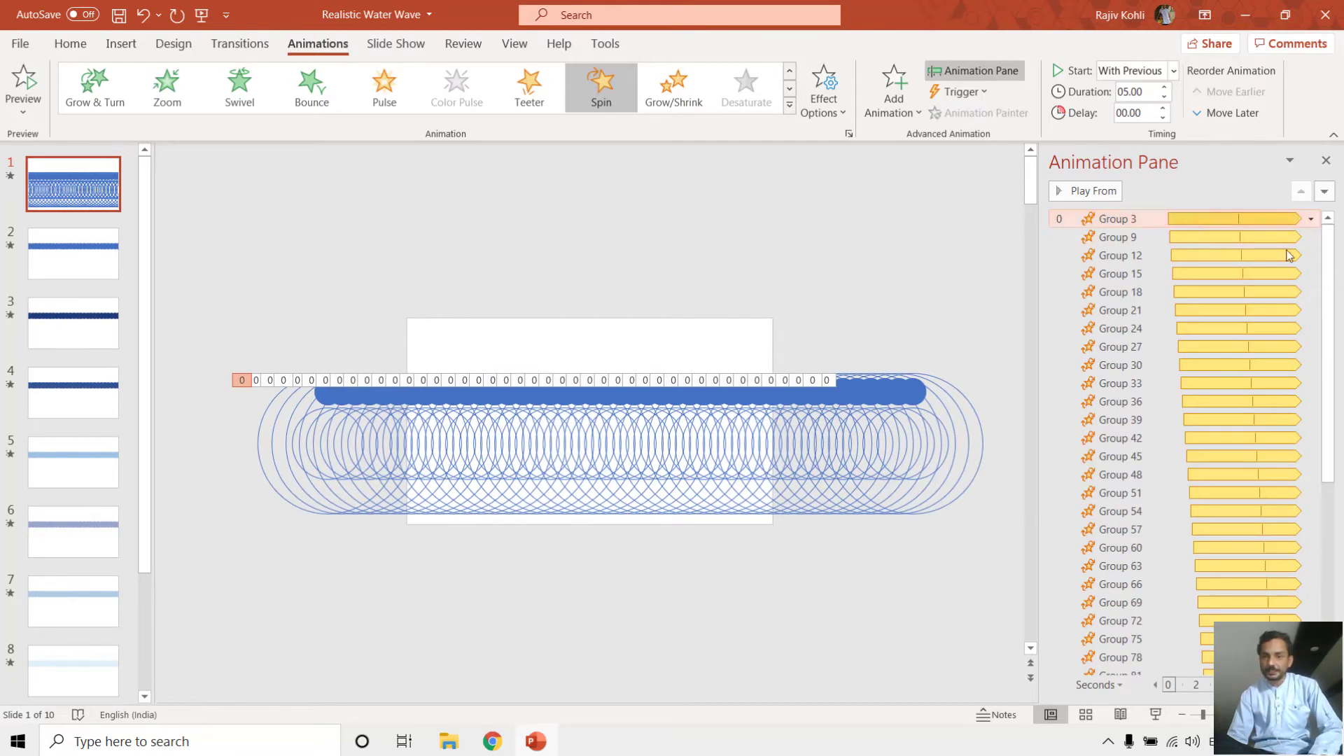
{"action": "left_click_drag", "start_coordinate": [1334, 240], "coordinate": [1330, 344]}
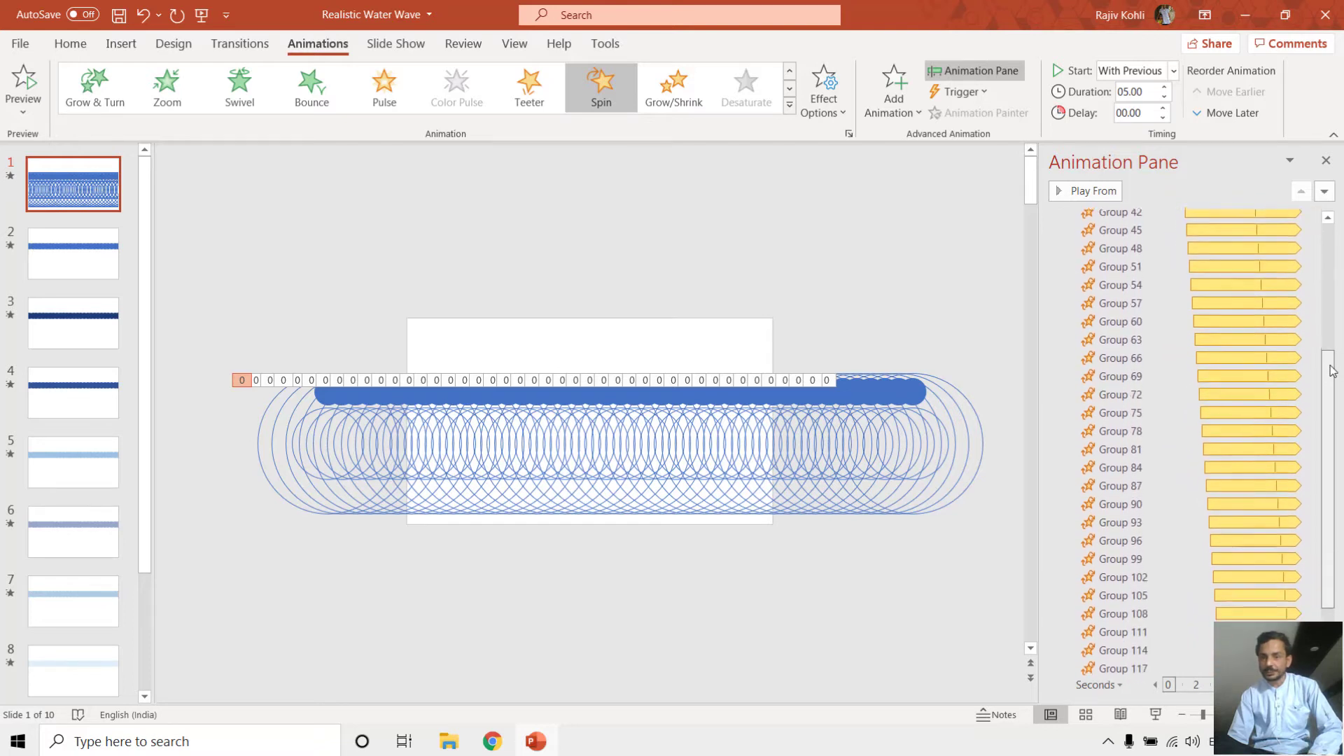
{"action": "left_click_drag", "start_coordinate": [1333, 348], "coordinate": [1325, 235]}
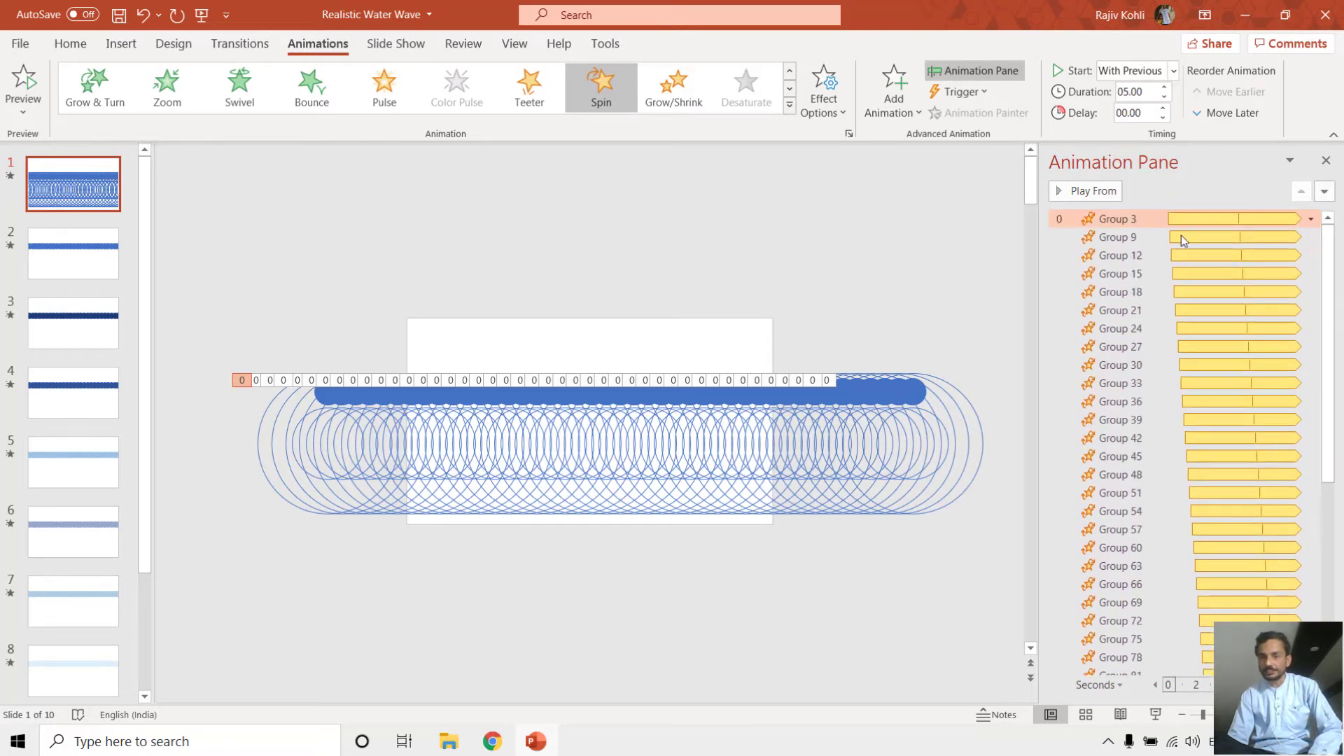
{"action": "double_click", "coordinate": [1115, 219]}
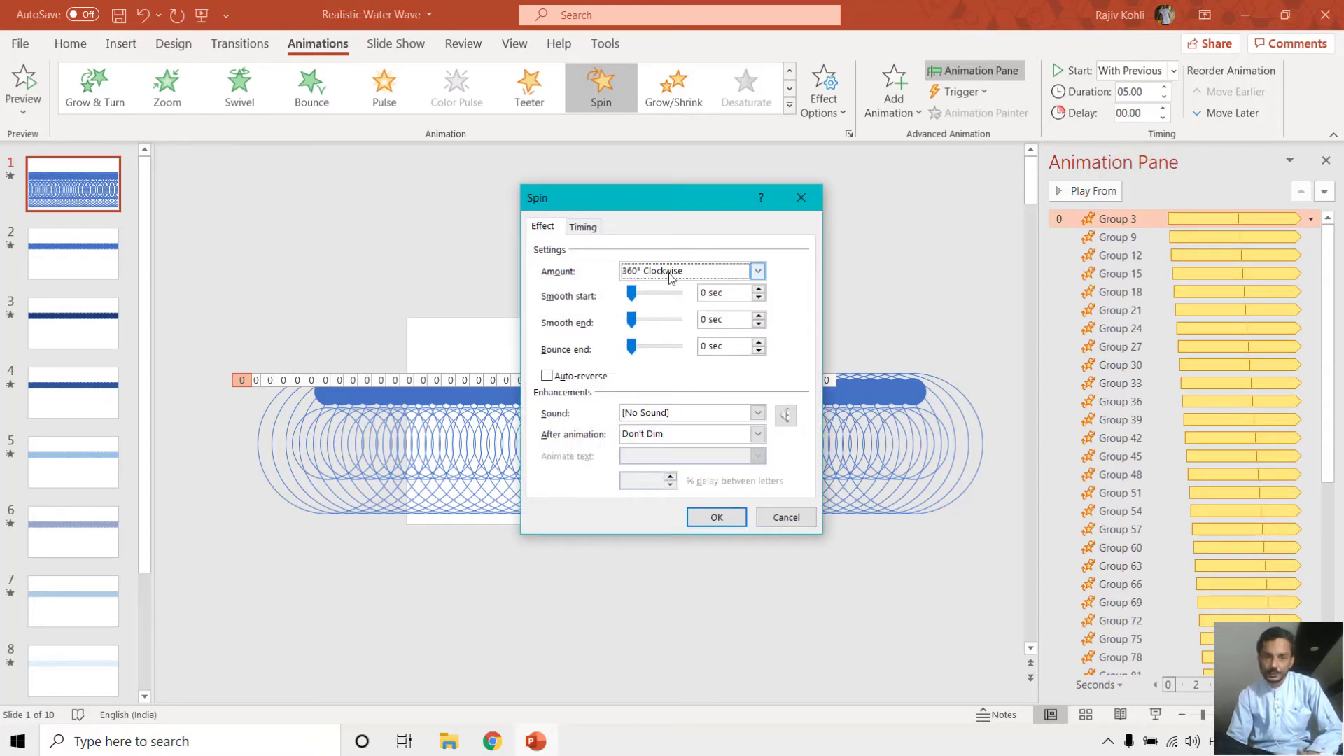
Set Group 3's Spin to With Previous, 5 seconds, repeating until end of slide
{"action": "left_click", "coordinate": [586, 226]}
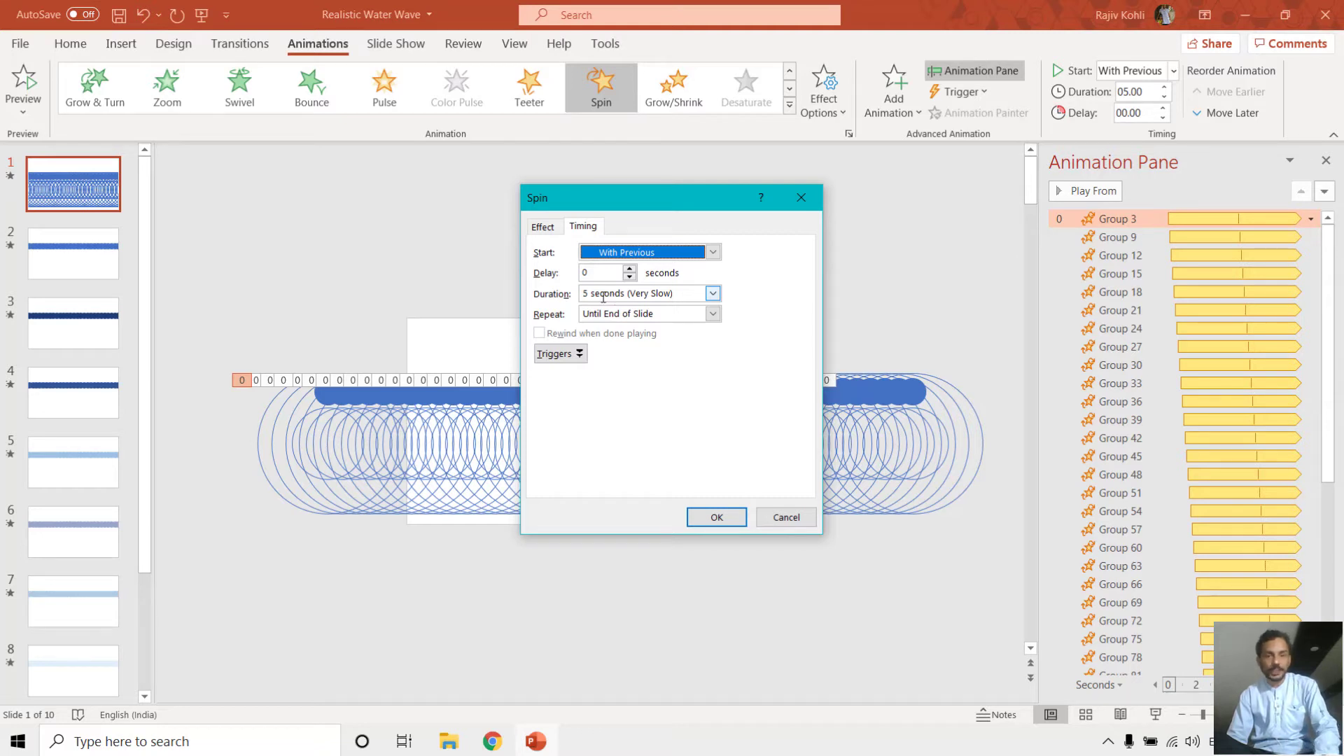
{"action": "key", "text": "Return"}
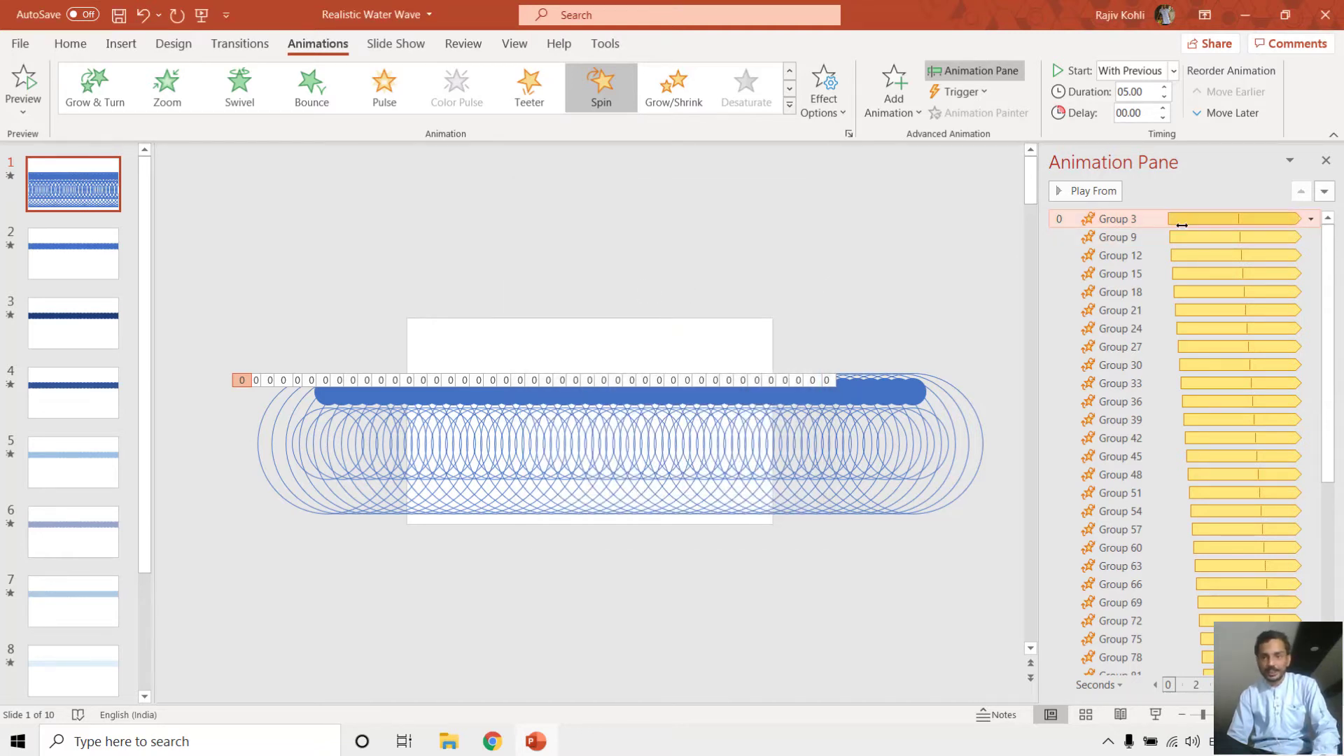
Raise each successive Spin's delay by 0.1 s: Groups 9, 12, 15, 18 and onward
{"action": "left_click", "coordinate": [1142, 238]}
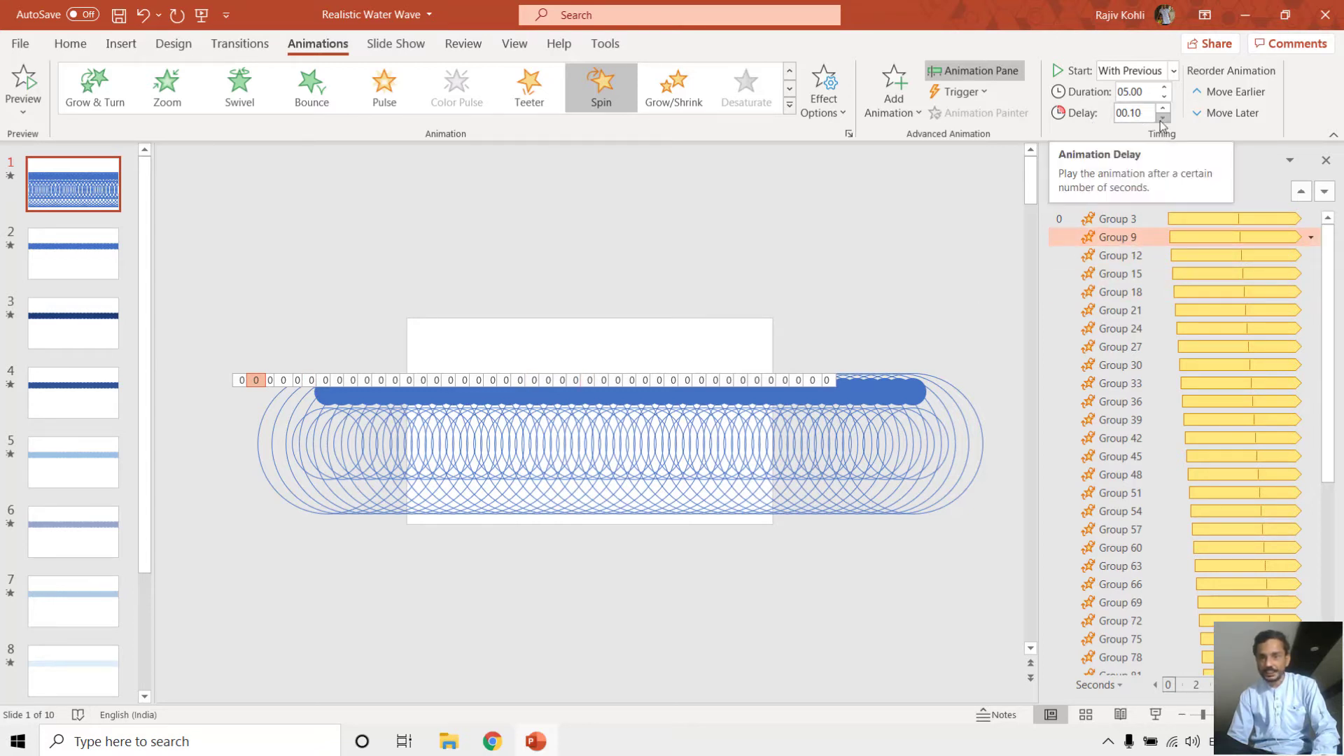
{"action": "left_click", "coordinate": [1125, 256]}
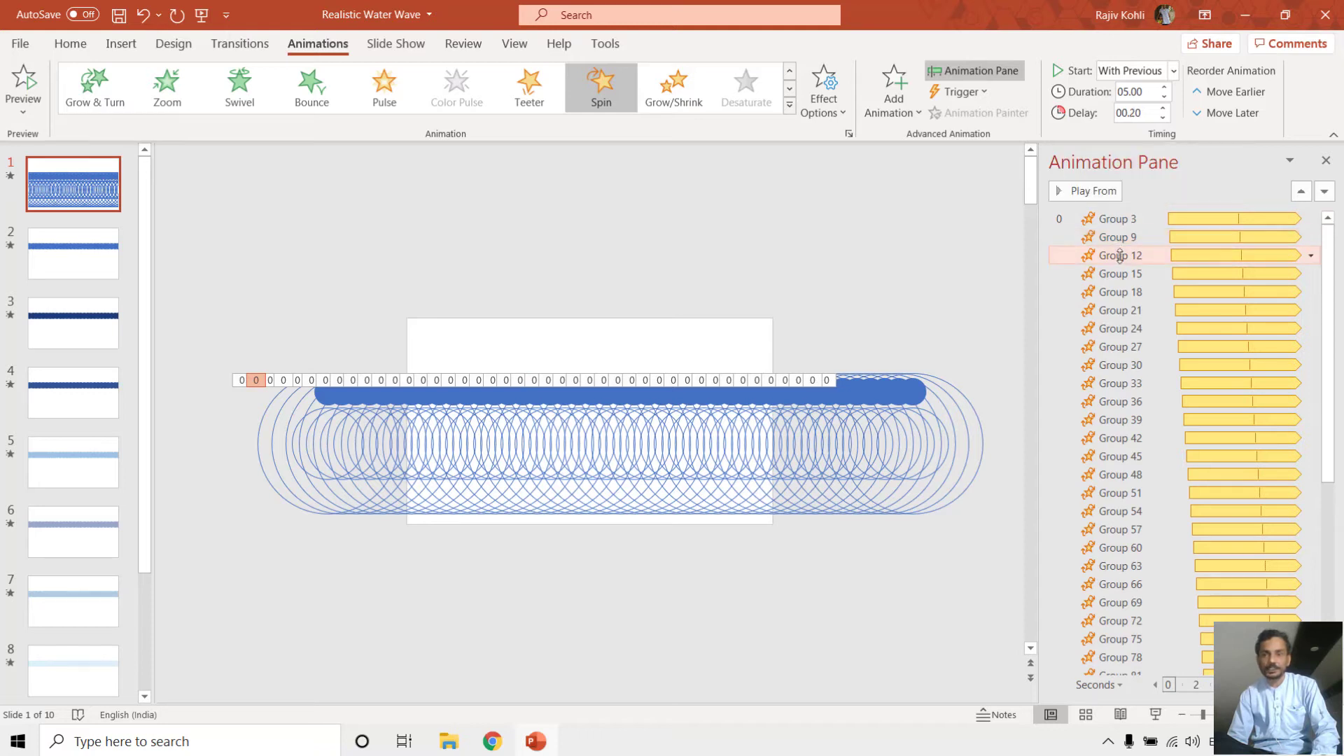
{"action": "left_click", "coordinate": [1161, 273]}
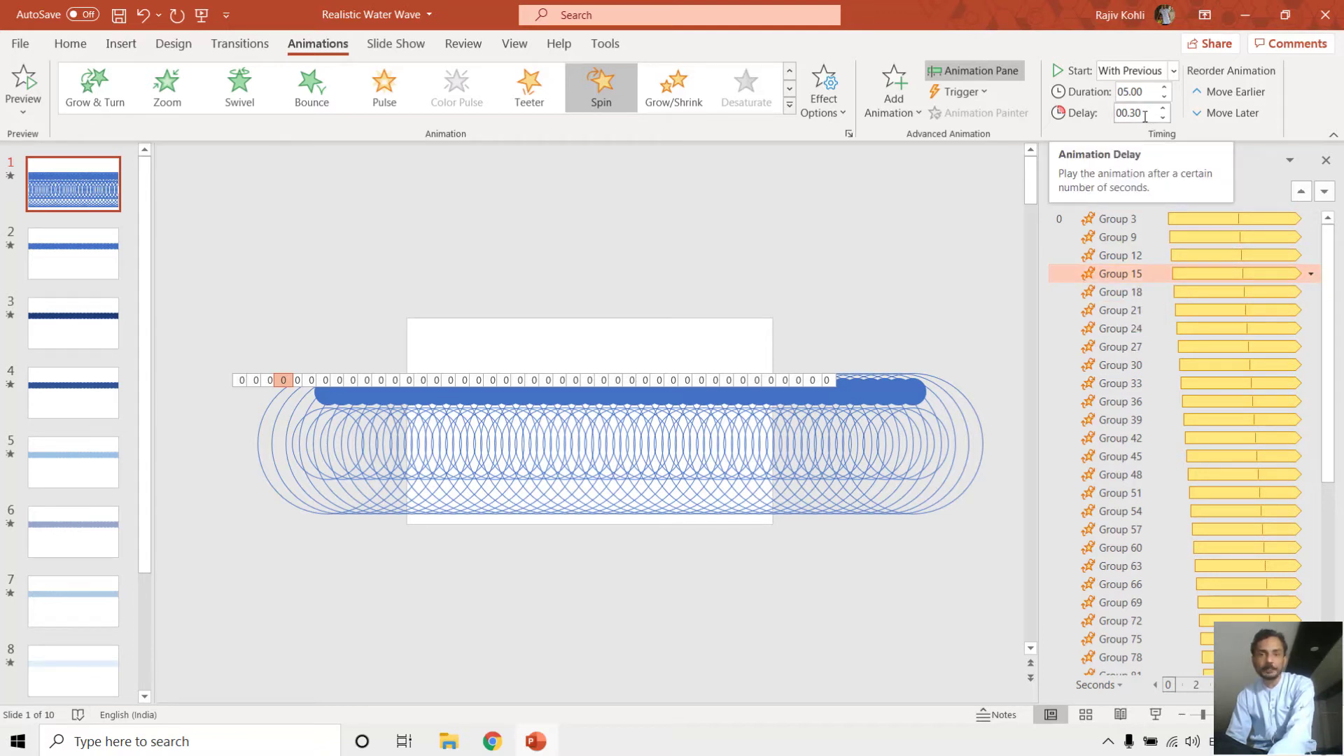
{"action": "left_click", "coordinate": [1299, 292]}
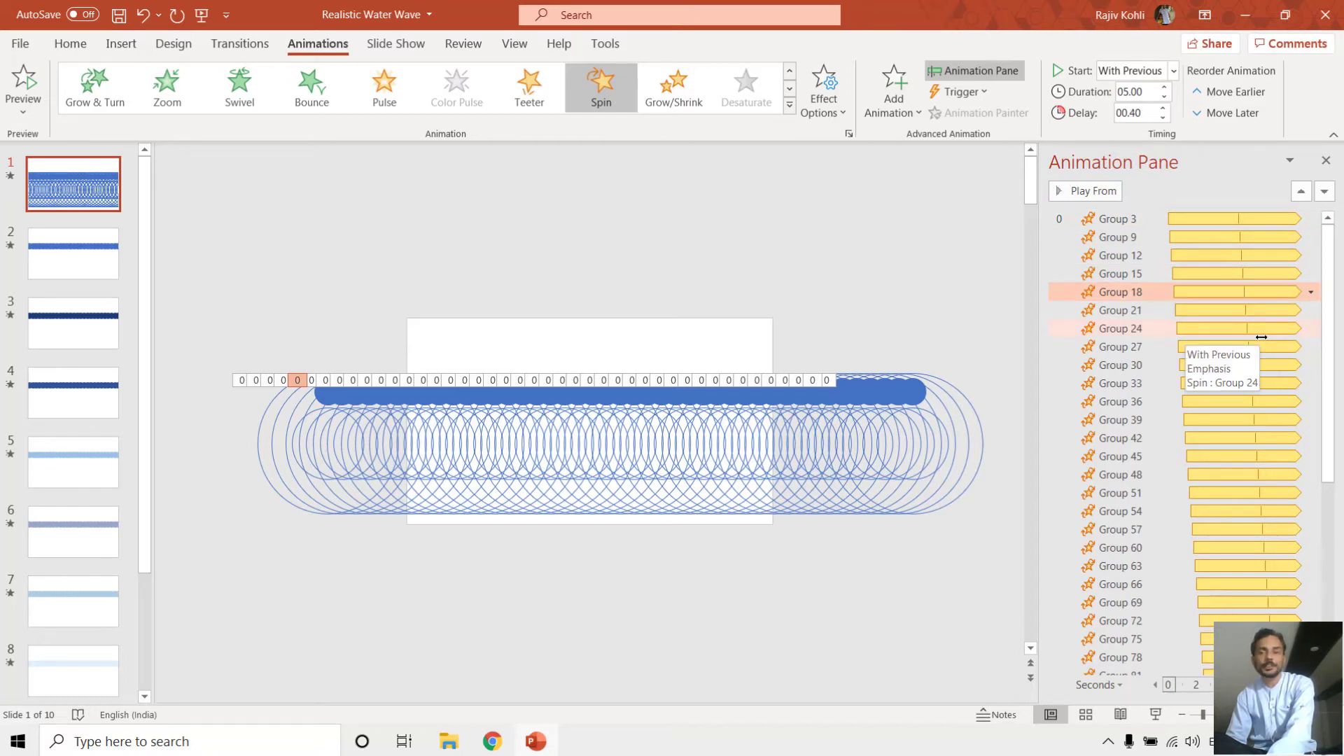
{"action": "key", "text": "Down"}
{"action": "key", "text": "Down"}
{"action": "key", "text": "Down"}
{"action": "key", "text": "Down"}
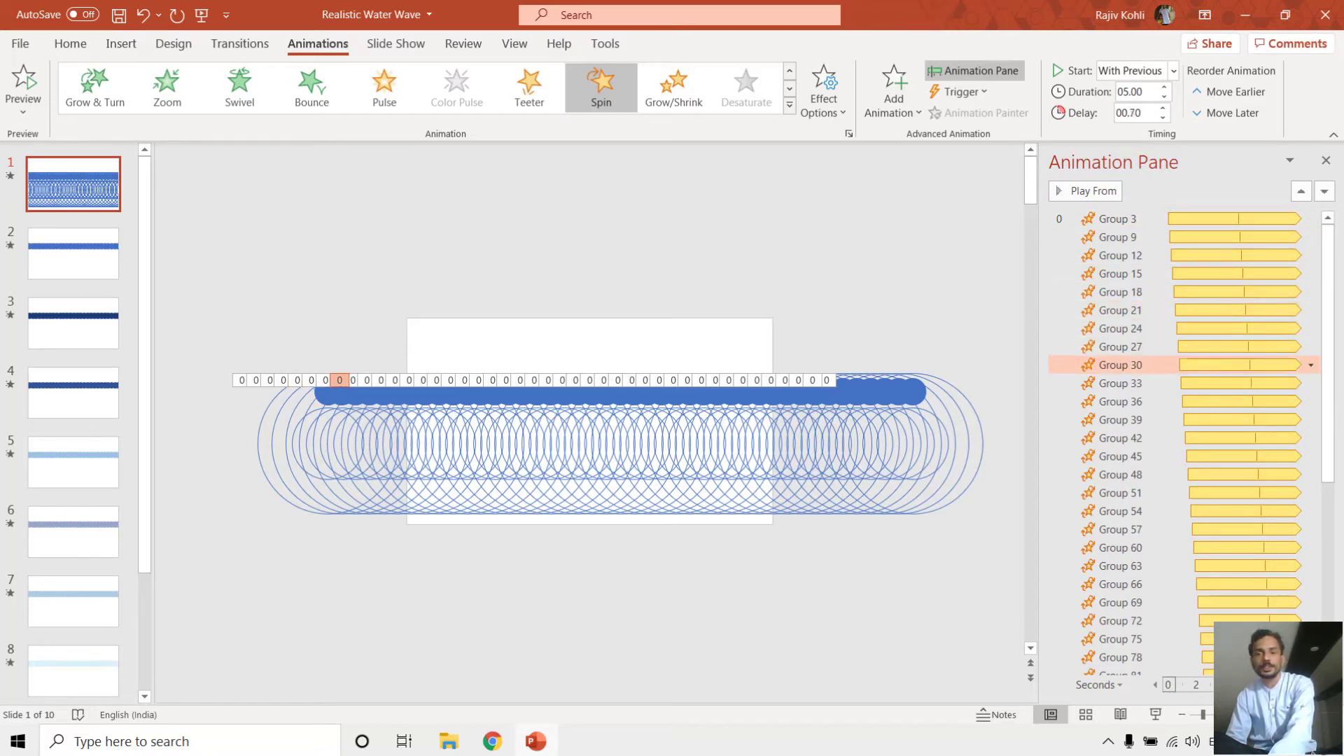
{"action": "key", "text": "Down"}
{"action": "key", "text": "Down"}
{"action": "key", "text": "Down"}
{"action": "key", "text": "Down"}
{"action": "key", "text": "Down"}
{"action": "key", "text": "Down"}
{"action": "key", "text": "Down"}
{"action": "key", "text": "Down"}
{"action": "key", "text": "Down"}
{"action": "key", "text": "Down"}
{"action": "key", "text": "Down"}
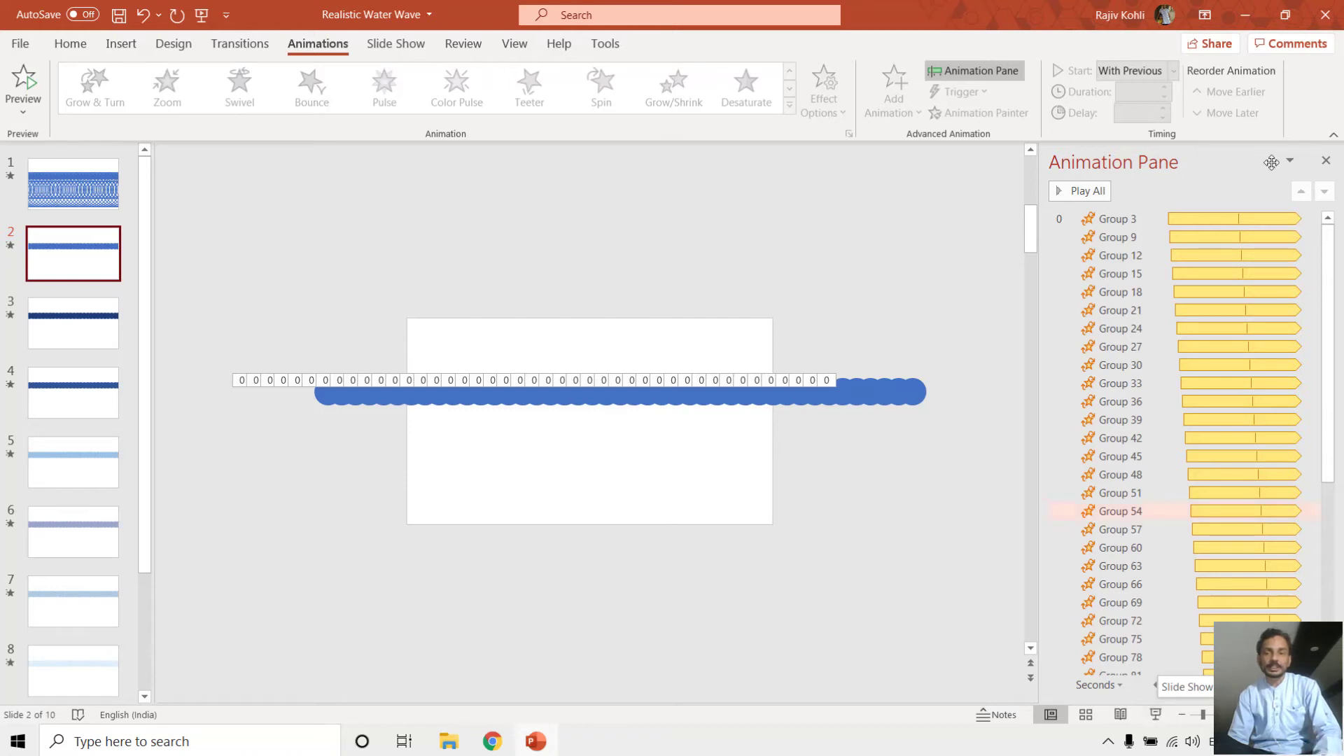
Give the hidden Circle: Hollow 133 a black outline using the Selection Pane
{"action": "left_click", "coordinate": [84, 45]}
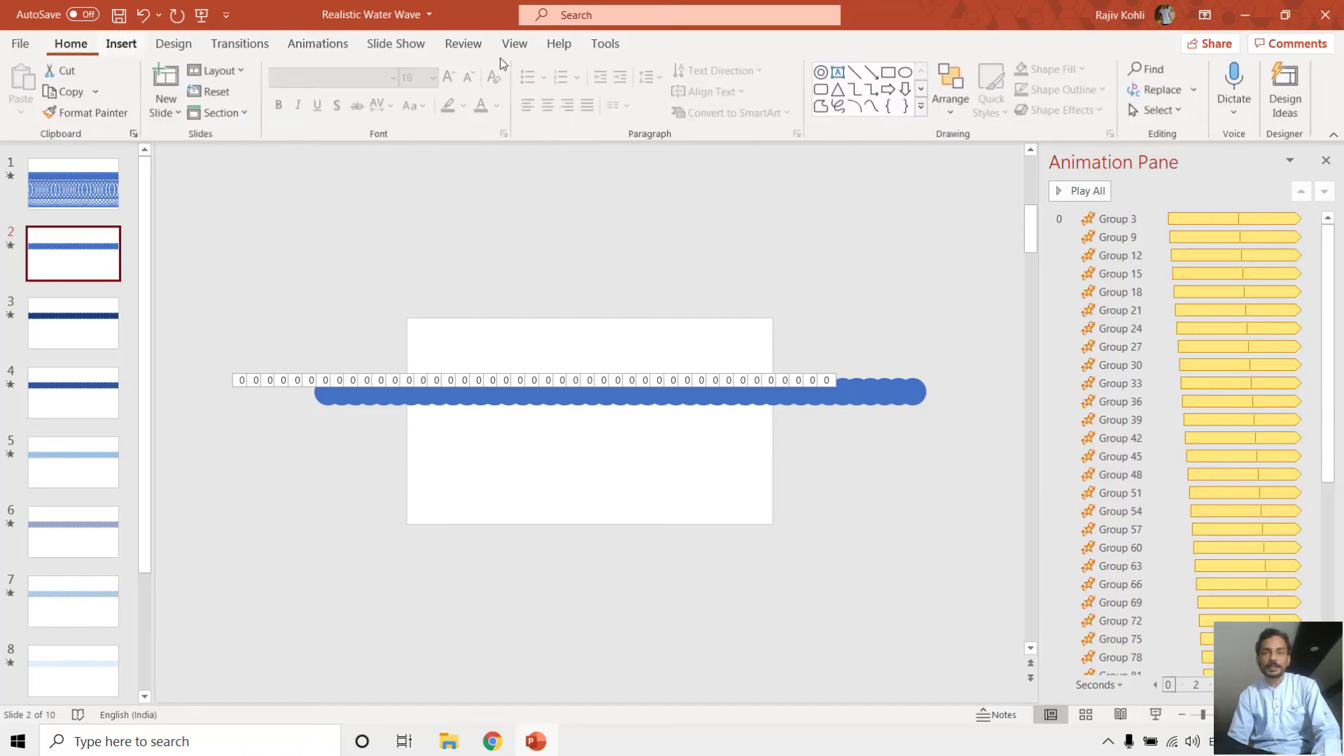
{"action": "left_click", "coordinate": [1156, 112]}
{"action": "left_click", "coordinate": [1183, 184]}
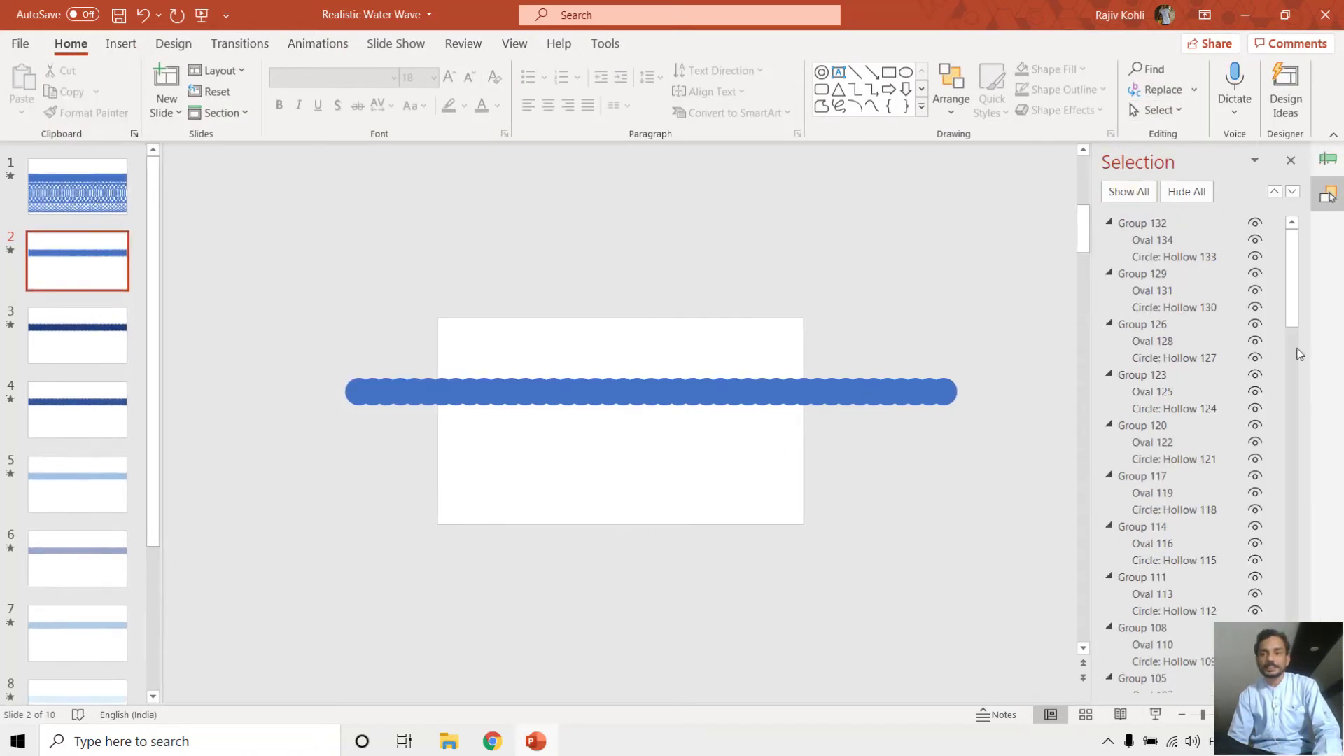
{"action": "left_click", "coordinate": [1184, 259]}
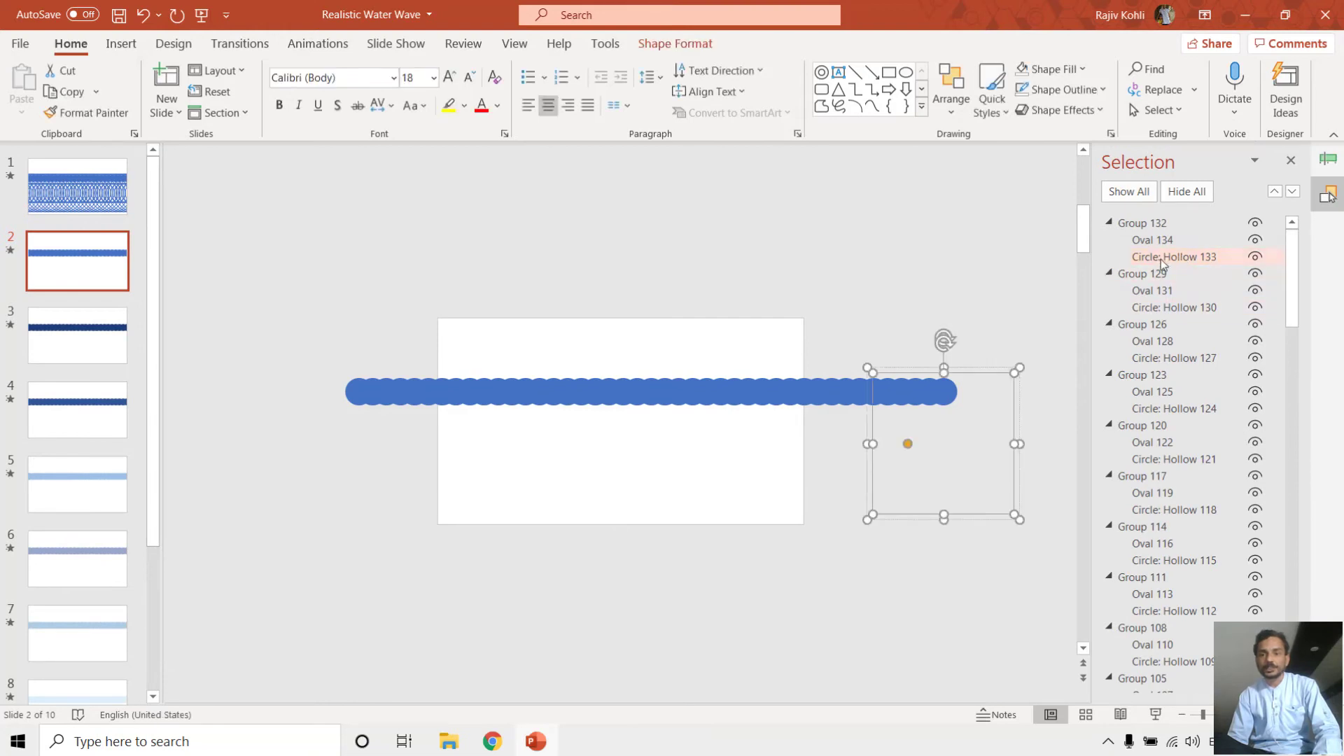
{"action": "left_click", "coordinate": [677, 44]}
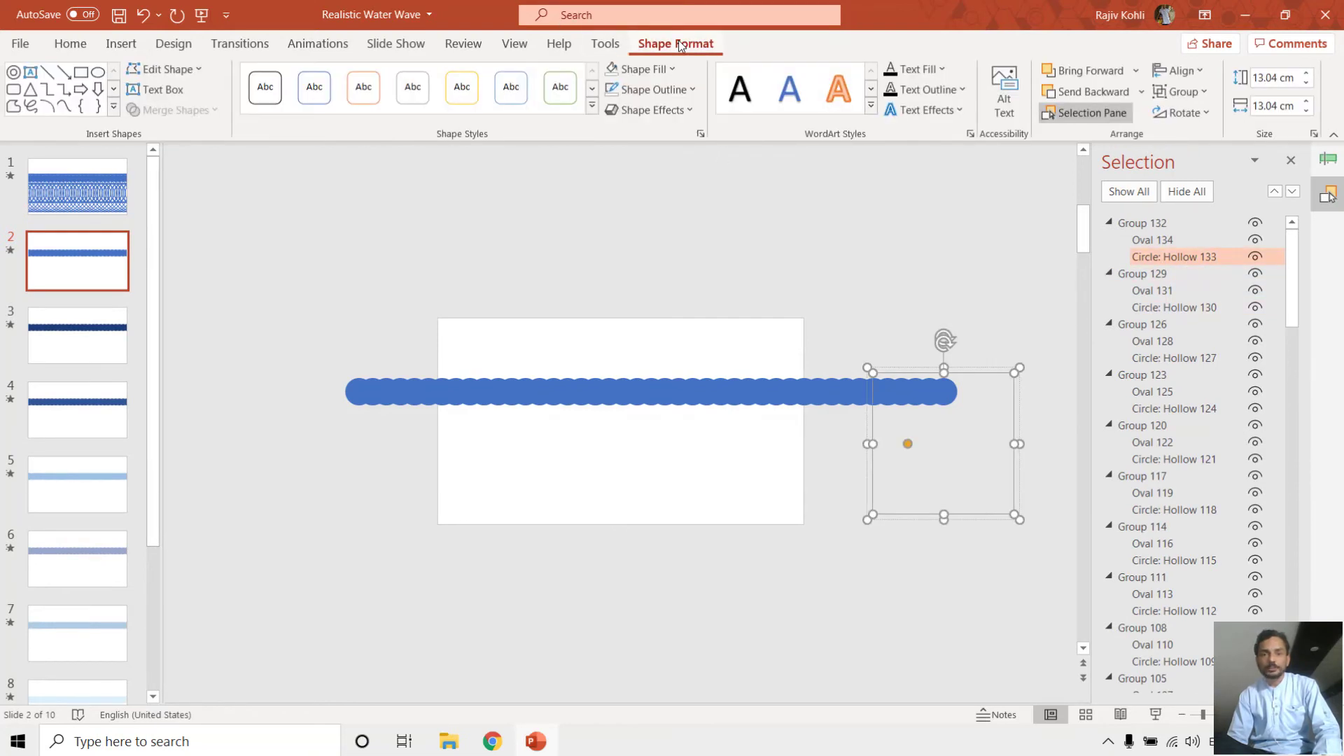
{"action": "left_click", "coordinate": [651, 90]}
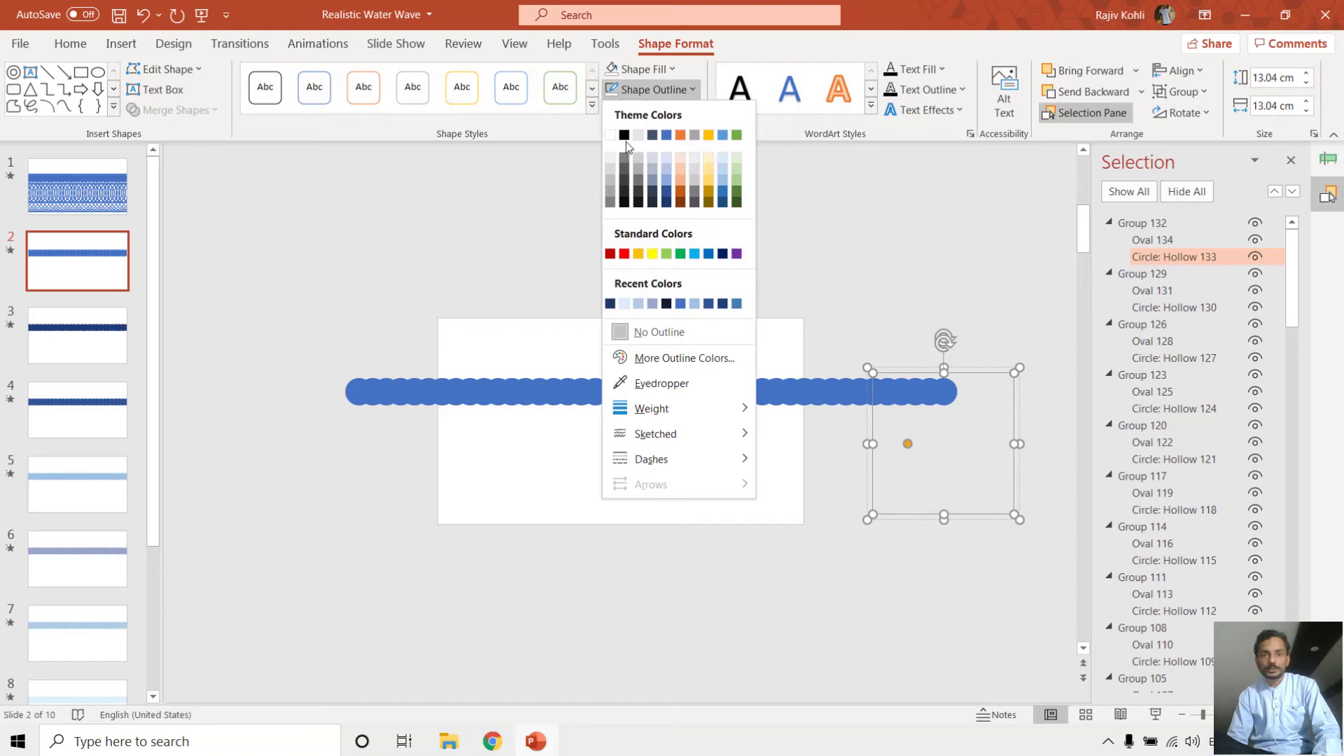
{"action": "left_click", "coordinate": [626, 139]}
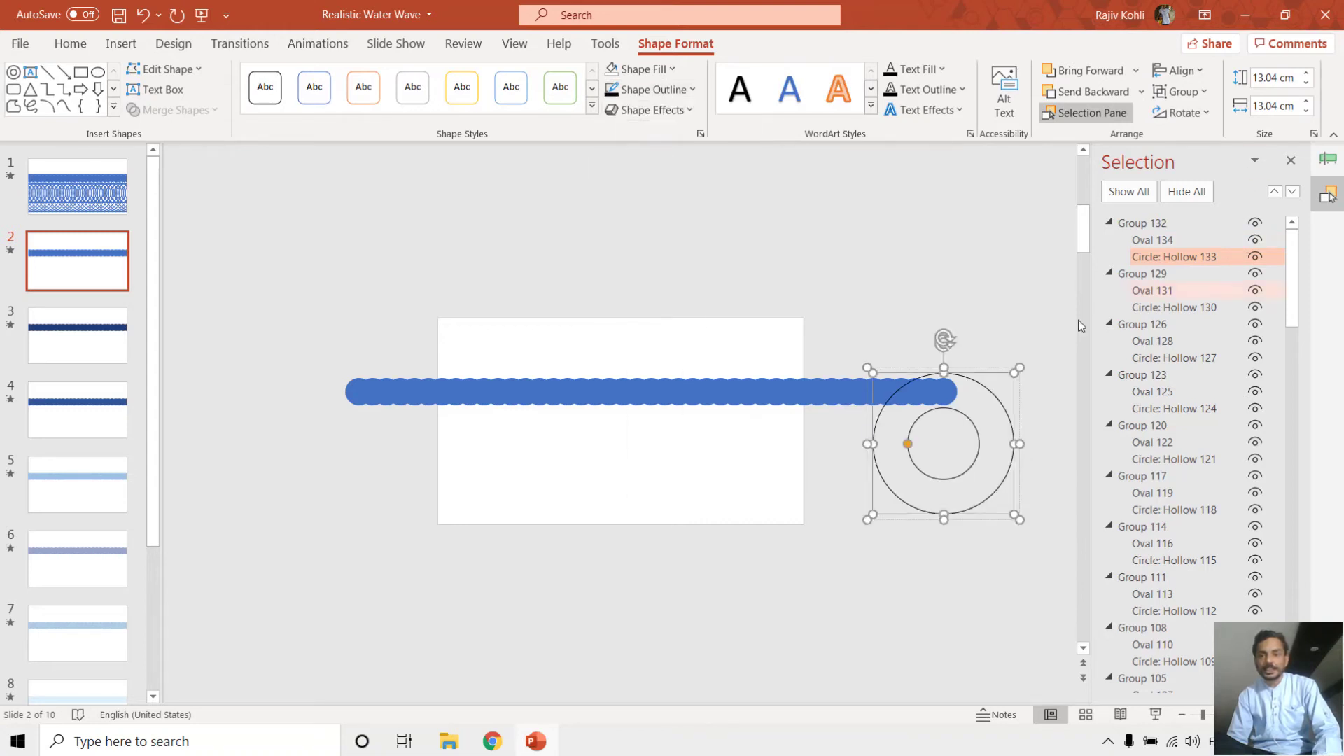
Inspect Hollow circles 130, 127 and 124, then remove Hollow 133's outline again
{"action": "left_click", "coordinate": [1160, 308]}
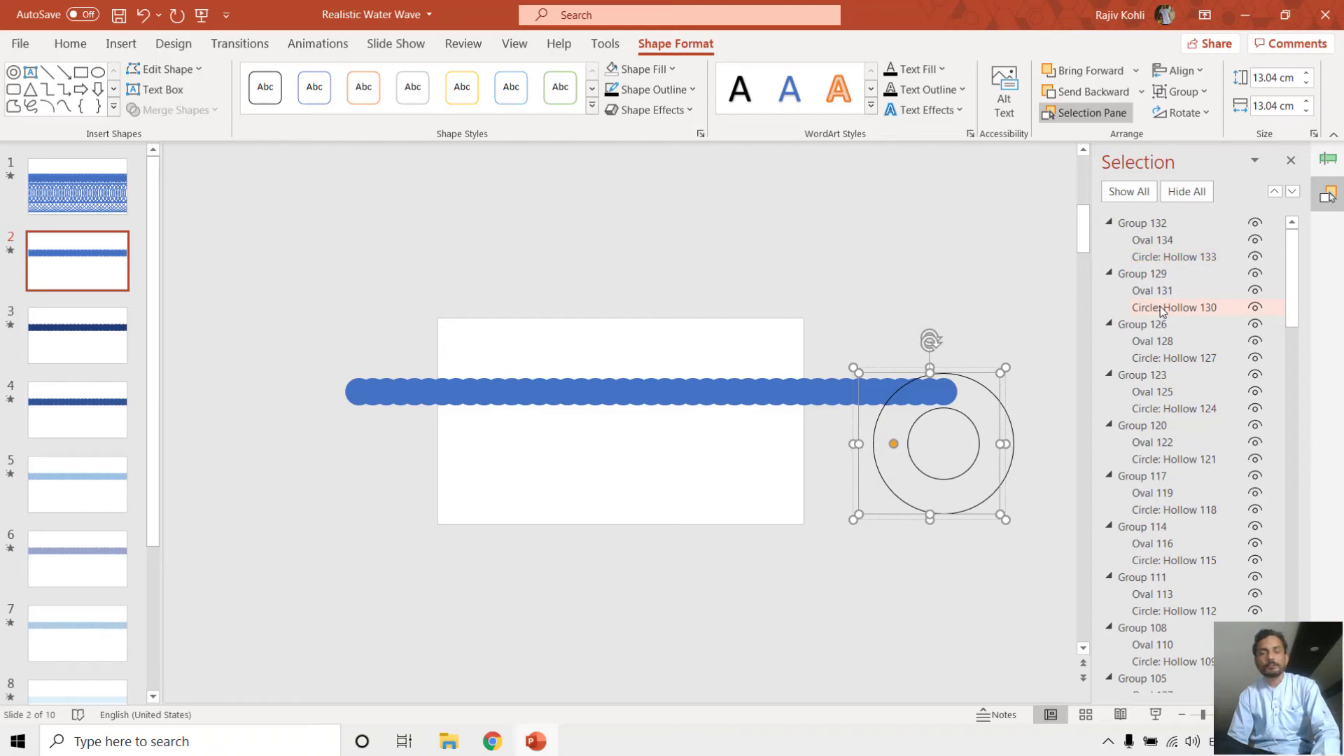
{"action": "left_click", "coordinate": [1174, 357]}
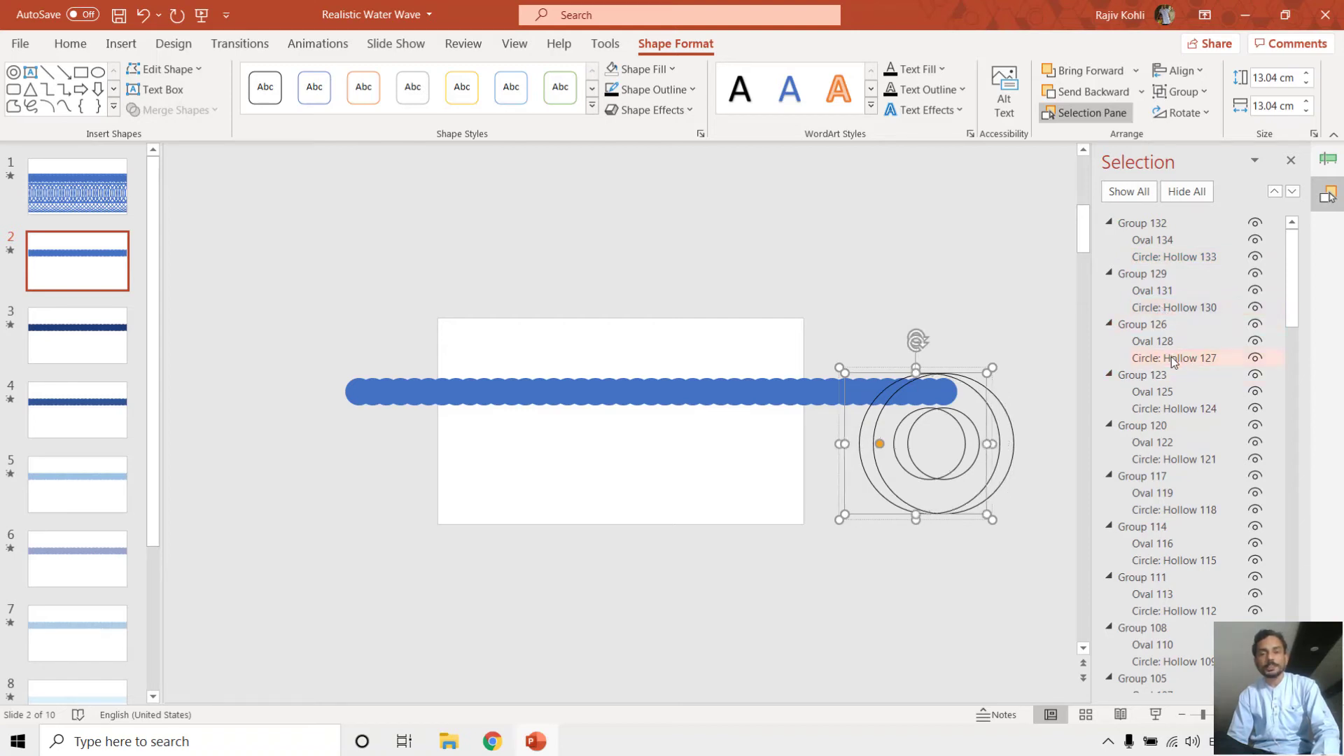
{"action": "left_click", "coordinate": [1170, 409]}
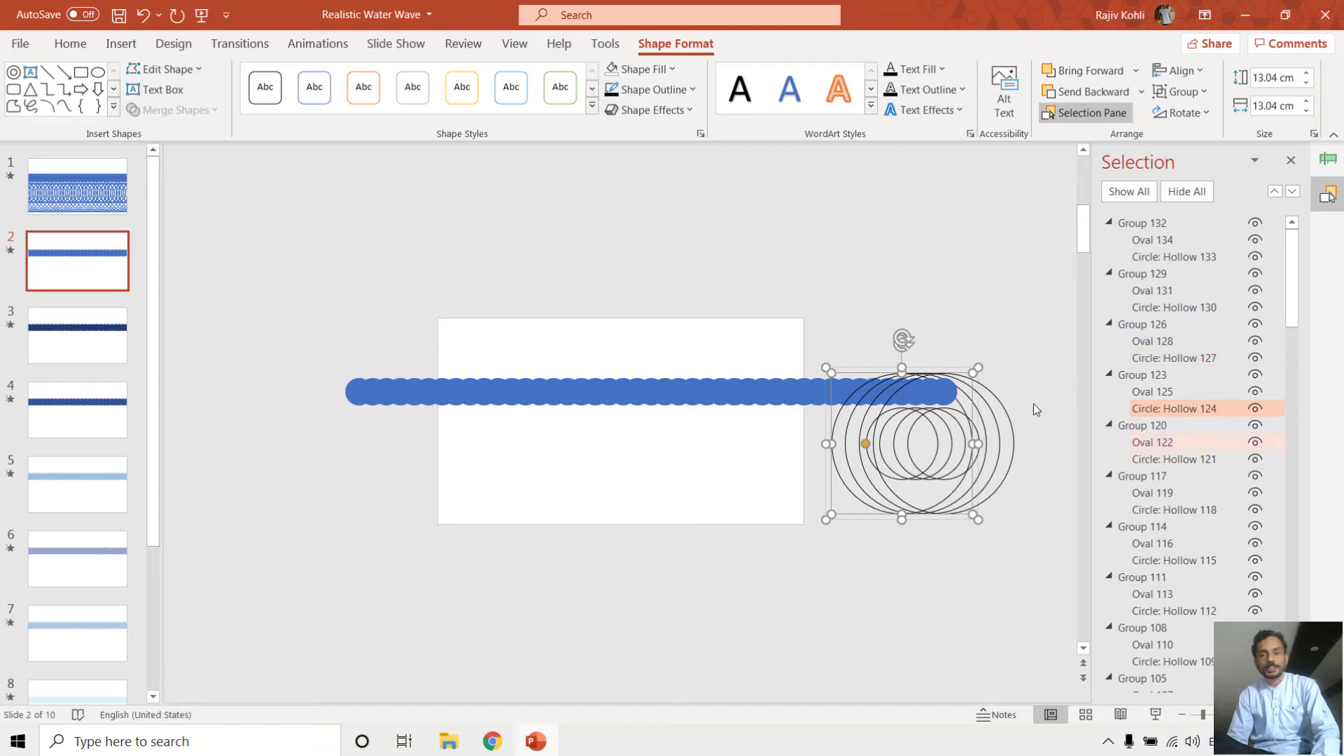
{"action": "left_click", "coordinate": [1156, 258]}
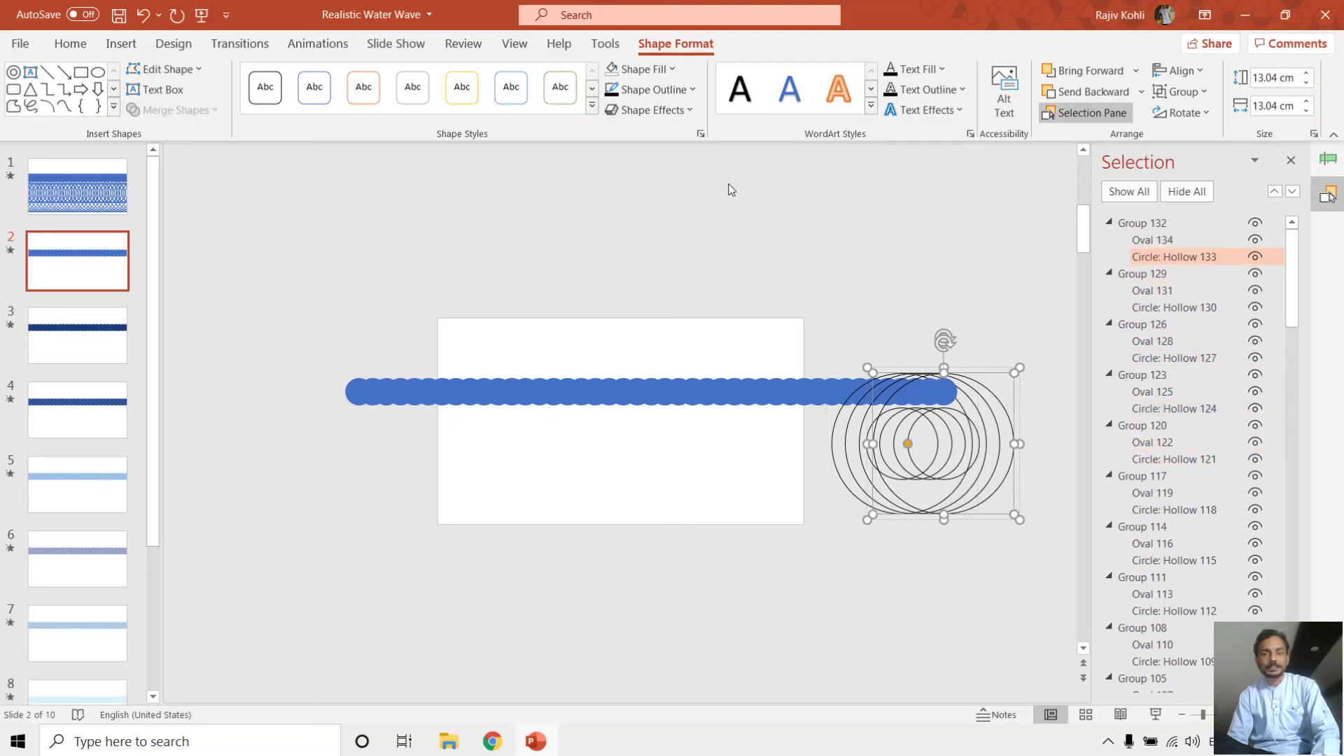
{"action": "left_click", "coordinate": [654, 89]}
{"action": "left_click", "coordinate": [691, 332]}
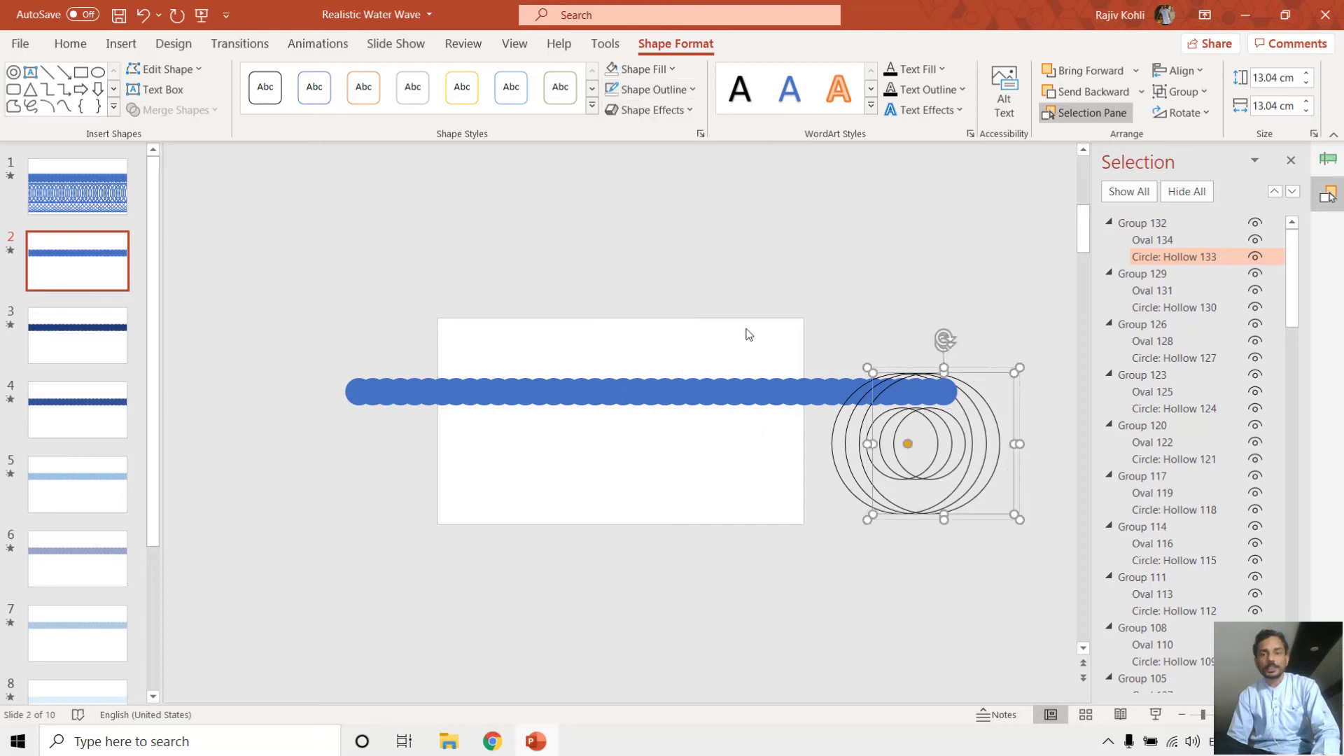
{"action": "left_click", "coordinate": [1179, 308]}
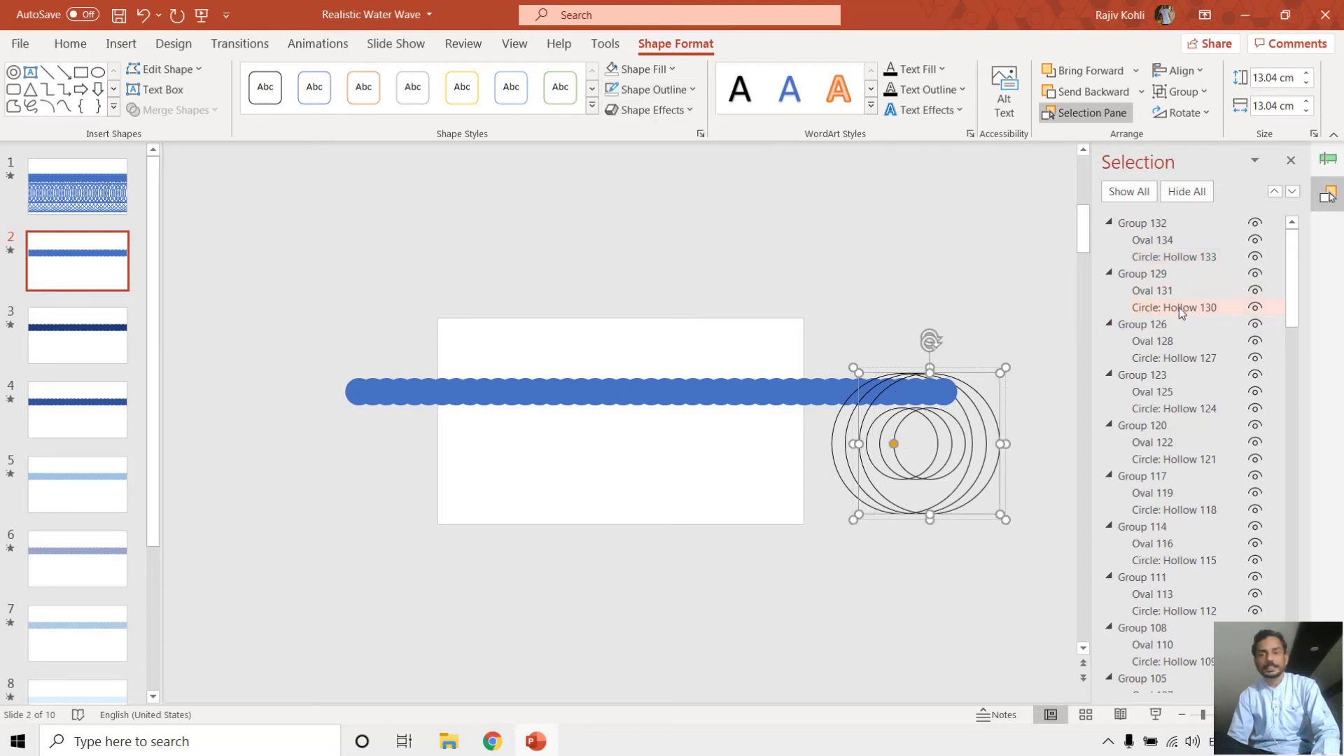
{"action": "left_click", "coordinate": [1193, 358]}
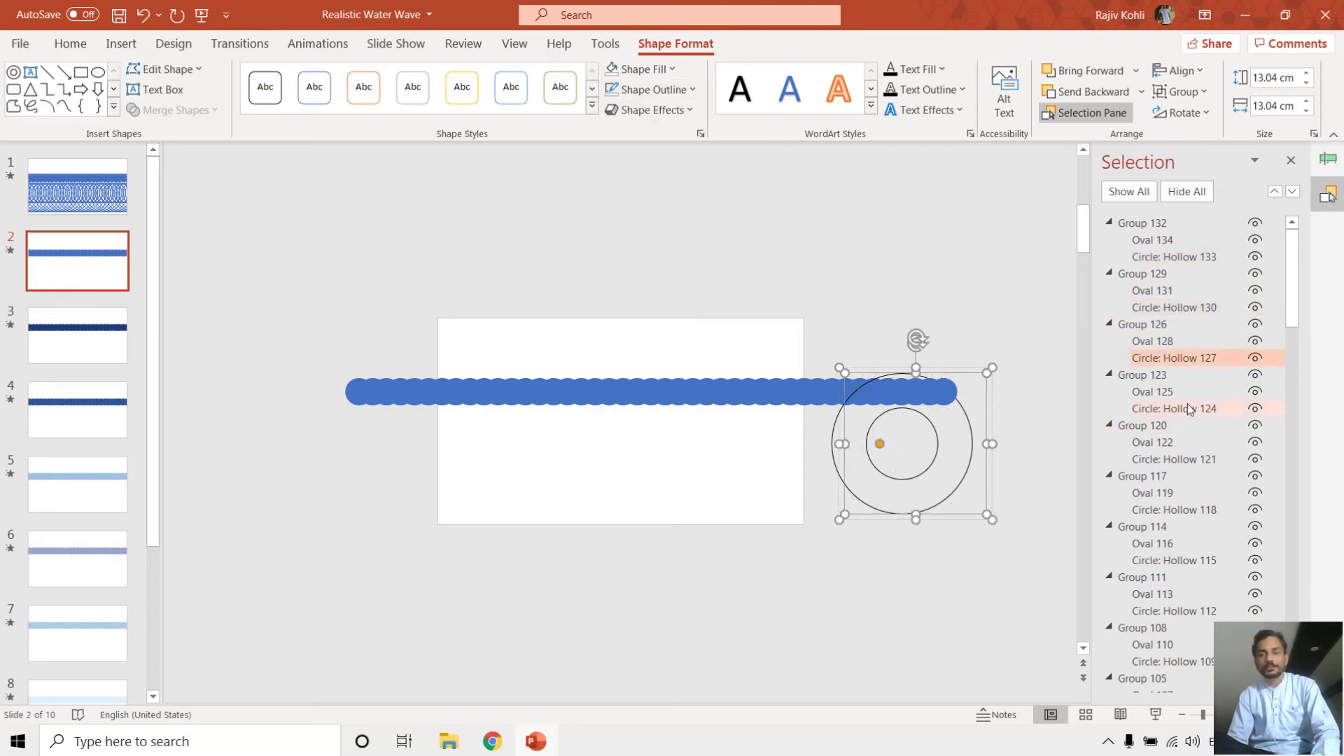
Select Circle: Hollow 124, then preview the blue wave slide show and exit with Esc
{"action": "left_click", "coordinate": [1189, 410]}
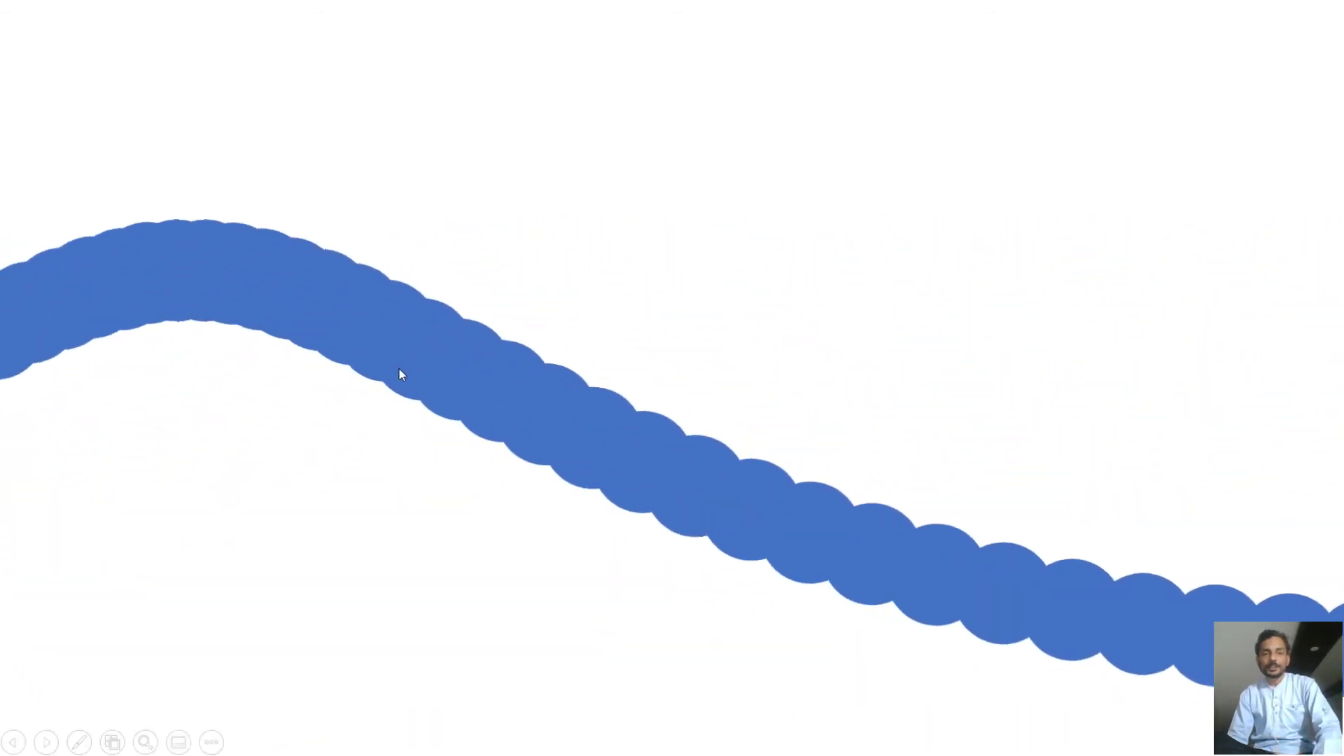
{"action": "key", "text": "Escape"}
Browse the coloured wave slides 3 through 9 in the slides pane
{"action": "left_click", "coordinate": [58, 343]}
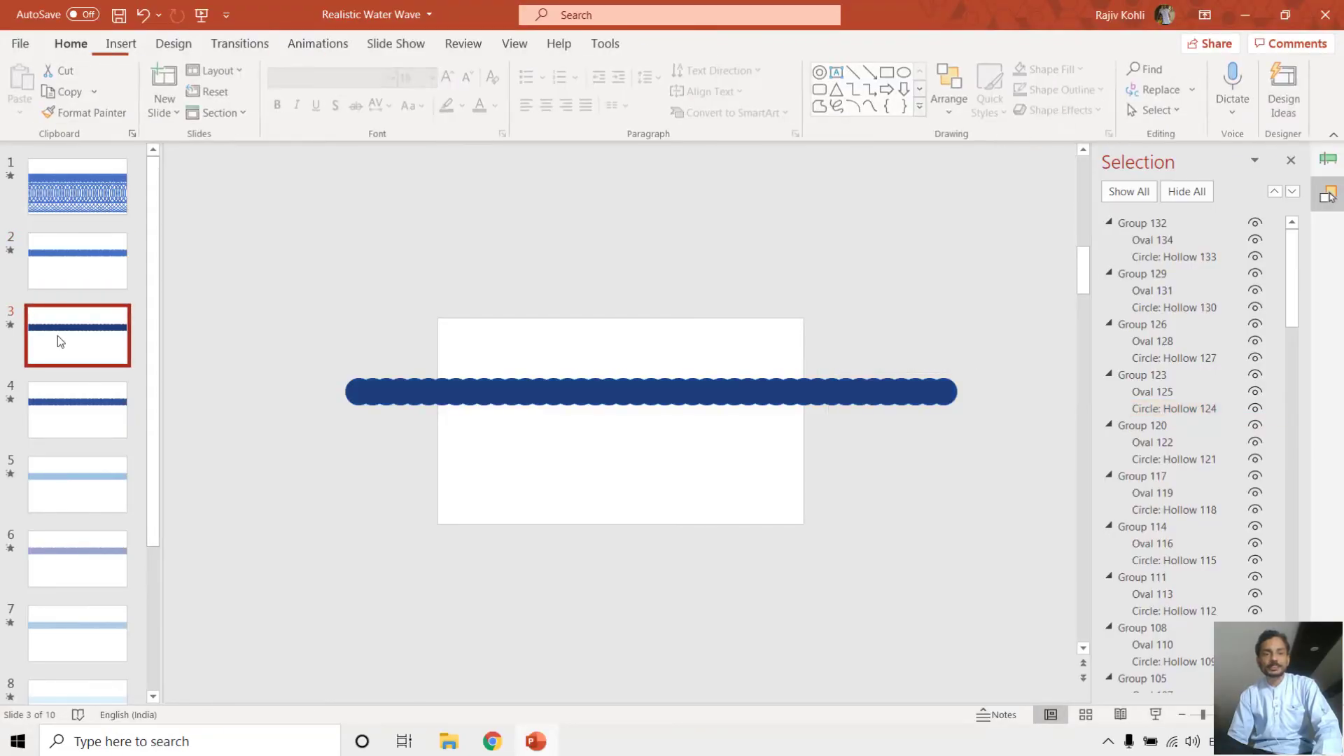
{"action": "left_click", "coordinate": [62, 420]}
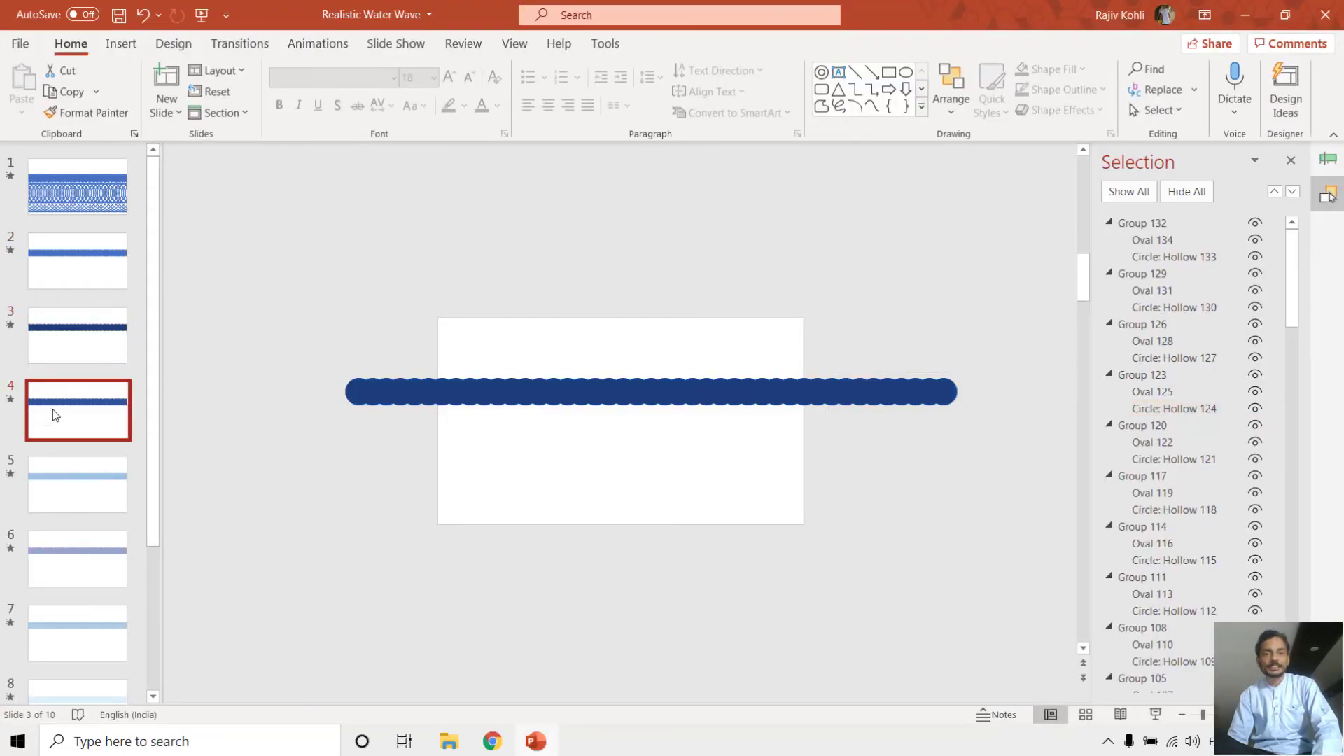
{"action": "left_click", "coordinate": [77, 513]}
{"action": "left_click", "coordinate": [107, 563]}
{"action": "key", "text": "Down"}
{"action": "left_click_drag", "start_coordinate": [157, 511], "coordinate": [157, 675]}
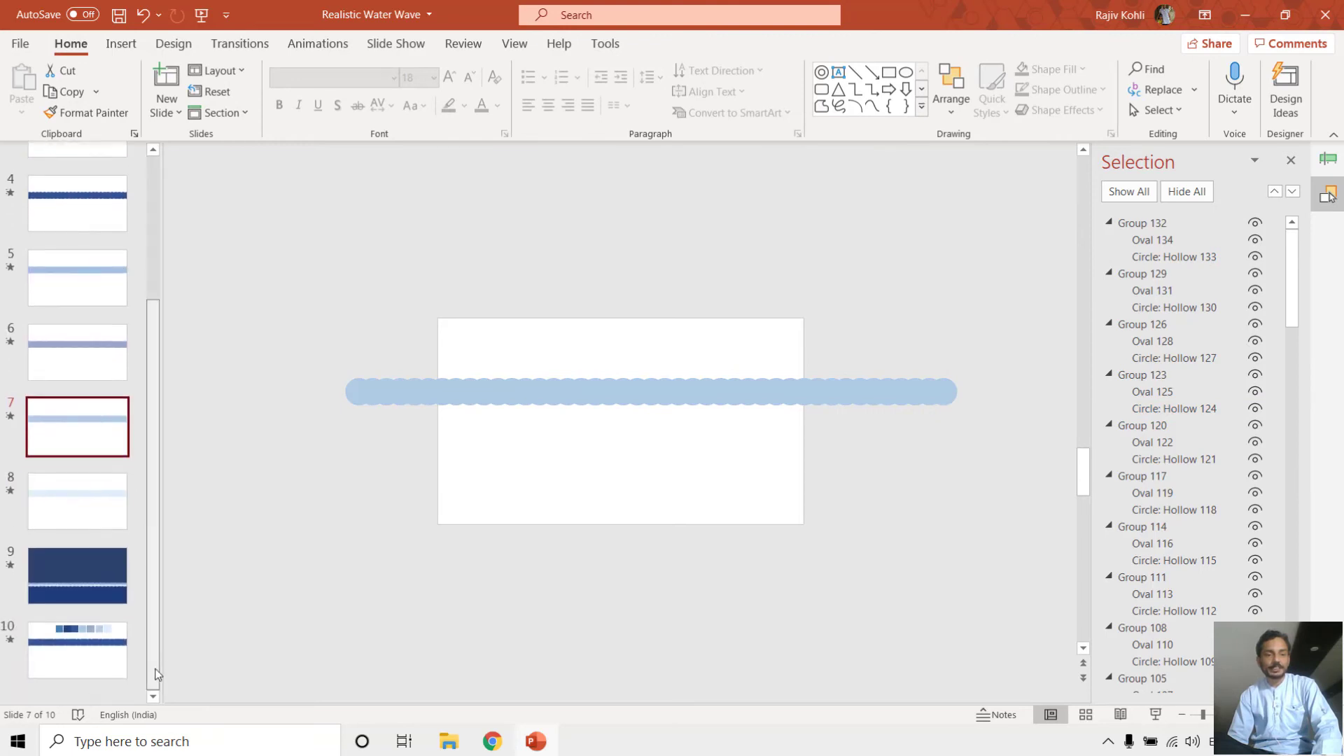
{"action": "left_click", "coordinate": [66, 567]}
Click on slide 9's combined navy wave and scroll the view down
{"action": "left_click", "coordinate": [465, 464]}
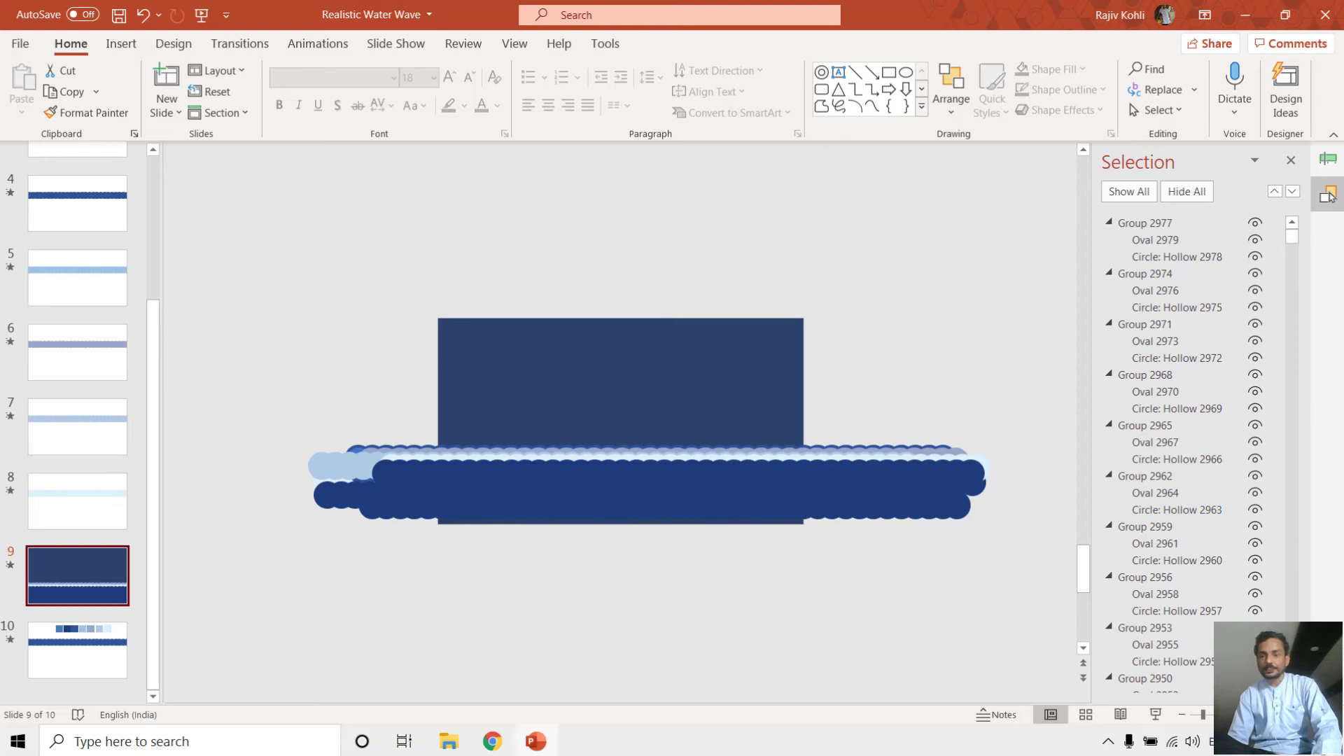
{"action": "scroll", "coordinate": [1183, 448], "scroll_direction": "down", "scroll_amount": 2}
{"action": "scroll", "coordinate": [1183, 448], "scroll_direction": "down", "scroll_amount": 2}
{"action": "scroll", "coordinate": [1183, 449], "scroll_direction": "down", "scroll_amount": 2}
{"action": "scroll", "coordinate": [1183, 448], "scroll_direction": "down", "scroll_amount": 1}
{"action": "scroll", "coordinate": [1183, 448], "scroll_direction": "down", "scroll_amount": 3}
{"action": "scroll", "coordinate": [1183, 448], "scroll_direction": "down", "scroll_amount": 2}
{"action": "scroll", "coordinate": [1183, 448], "scroll_direction": "down", "scroll_amount": 2}
{"action": "scroll", "coordinate": [1183, 448], "scroll_direction": "down", "scroll_amount": 2}
{"action": "scroll", "coordinate": [1183, 448], "scroll_direction": "down", "scroll_amount": 3}
{"action": "scroll", "coordinate": [1184, 448], "scroll_direction": "down", "scroll_amount": 2}
{"action": "scroll", "coordinate": [1184, 449], "scroll_direction": "down", "scroll_amount": 2}
{"action": "scroll", "coordinate": [1183, 448], "scroll_direction": "down", "scroll_amount": 2}
Show slide 9's Animation Pane and scroll its list up to Group 3
{"action": "left_click", "coordinate": [320, 42]}
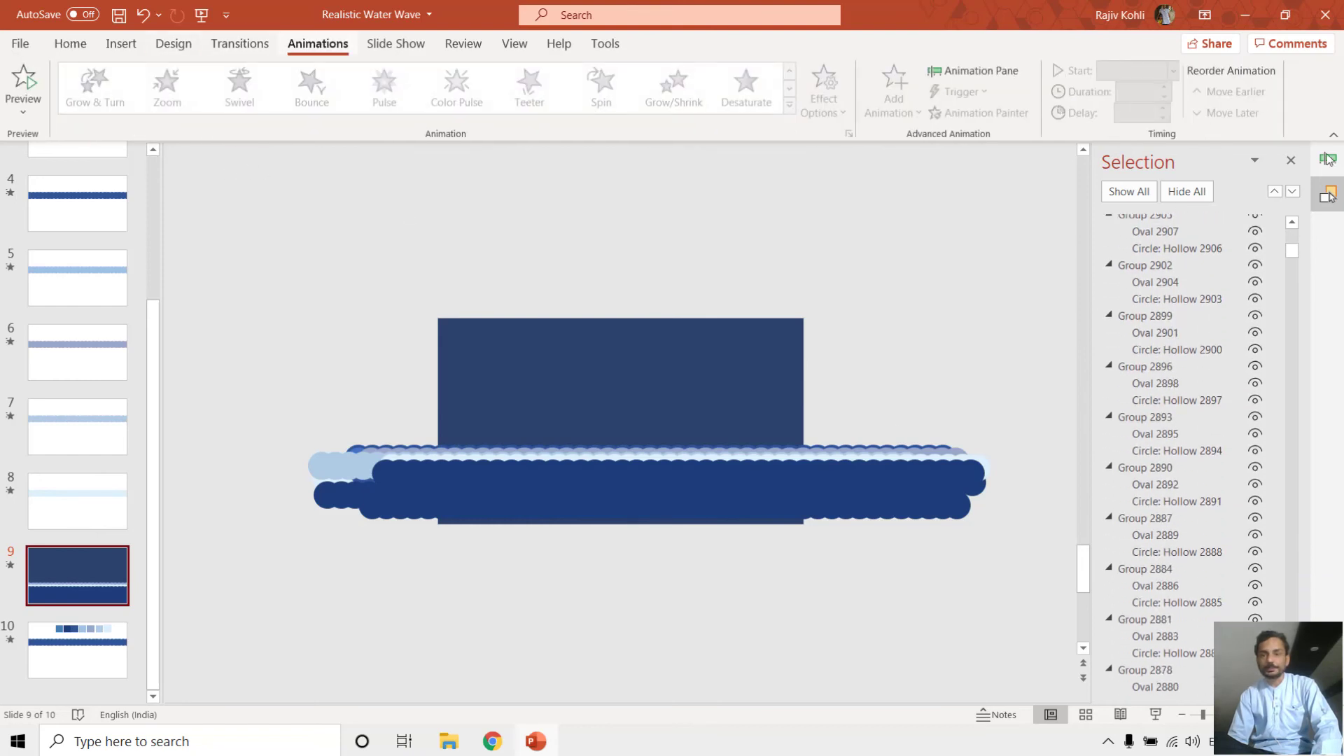
{"action": "left_click", "coordinate": [1329, 165]}
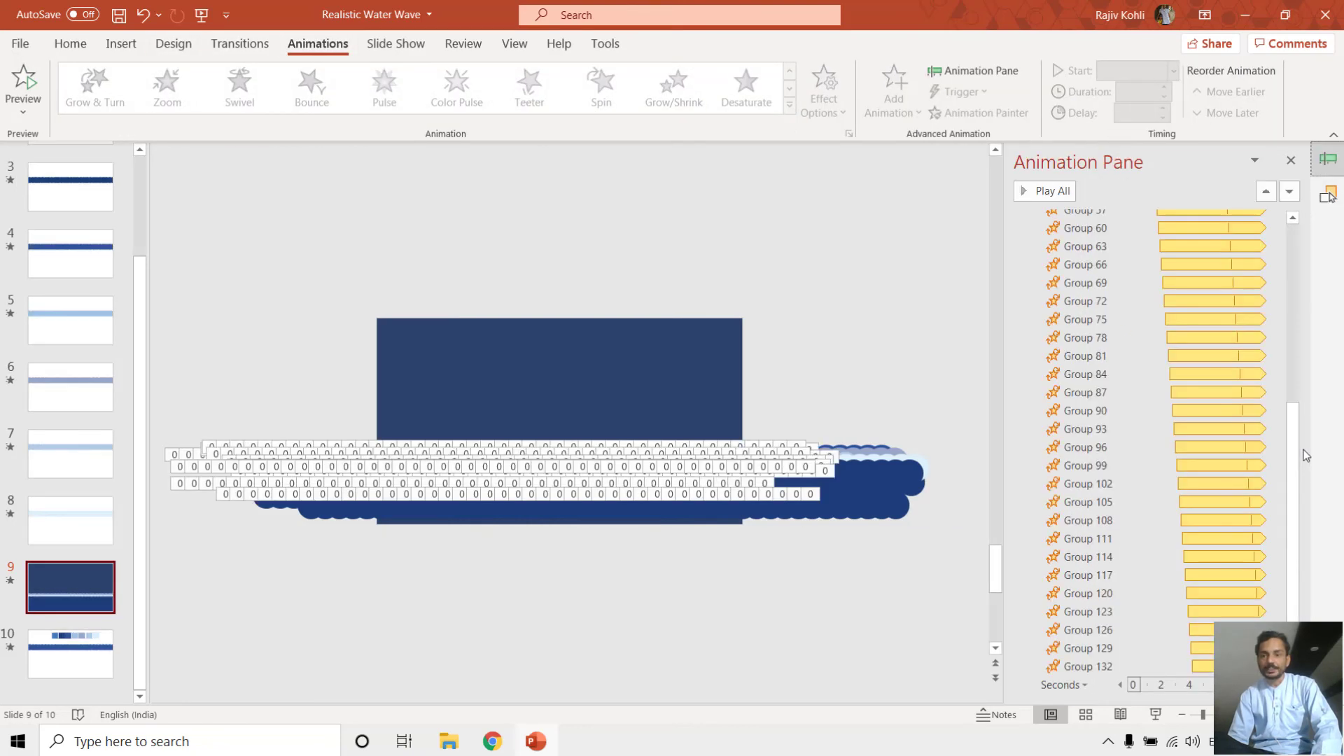
{"action": "left_click", "coordinate": [1293, 219]}
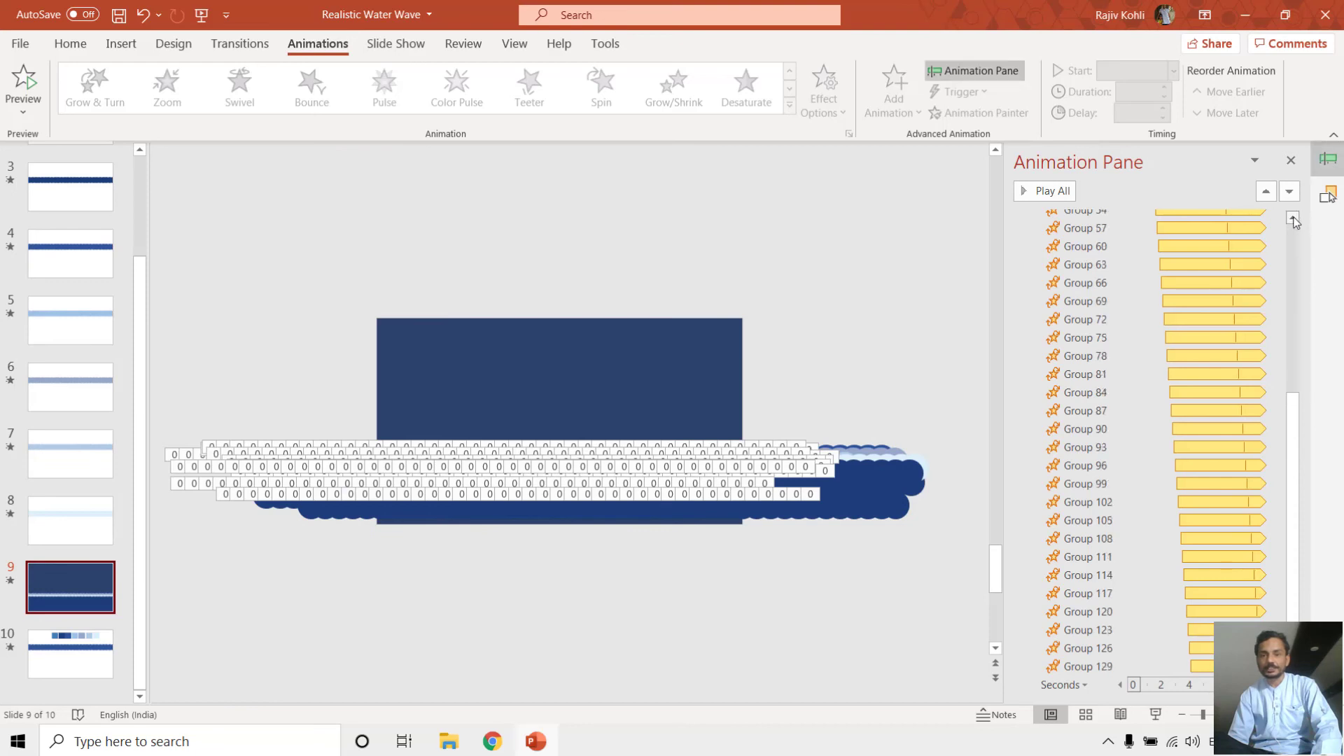
{"action": "left_click", "coordinate": [1293, 219]}
{"action": "left_click", "coordinate": [1294, 219]}
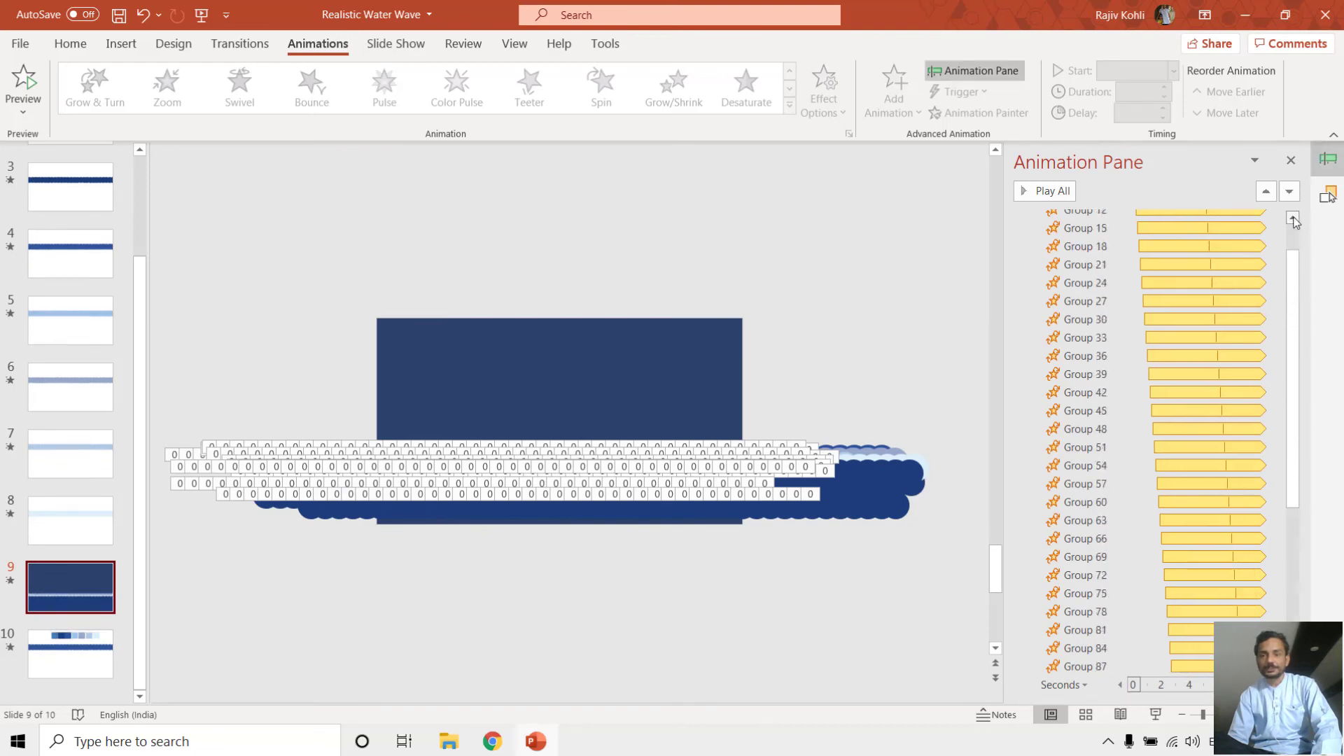
{"action": "left_click", "coordinate": [1294, 219]}
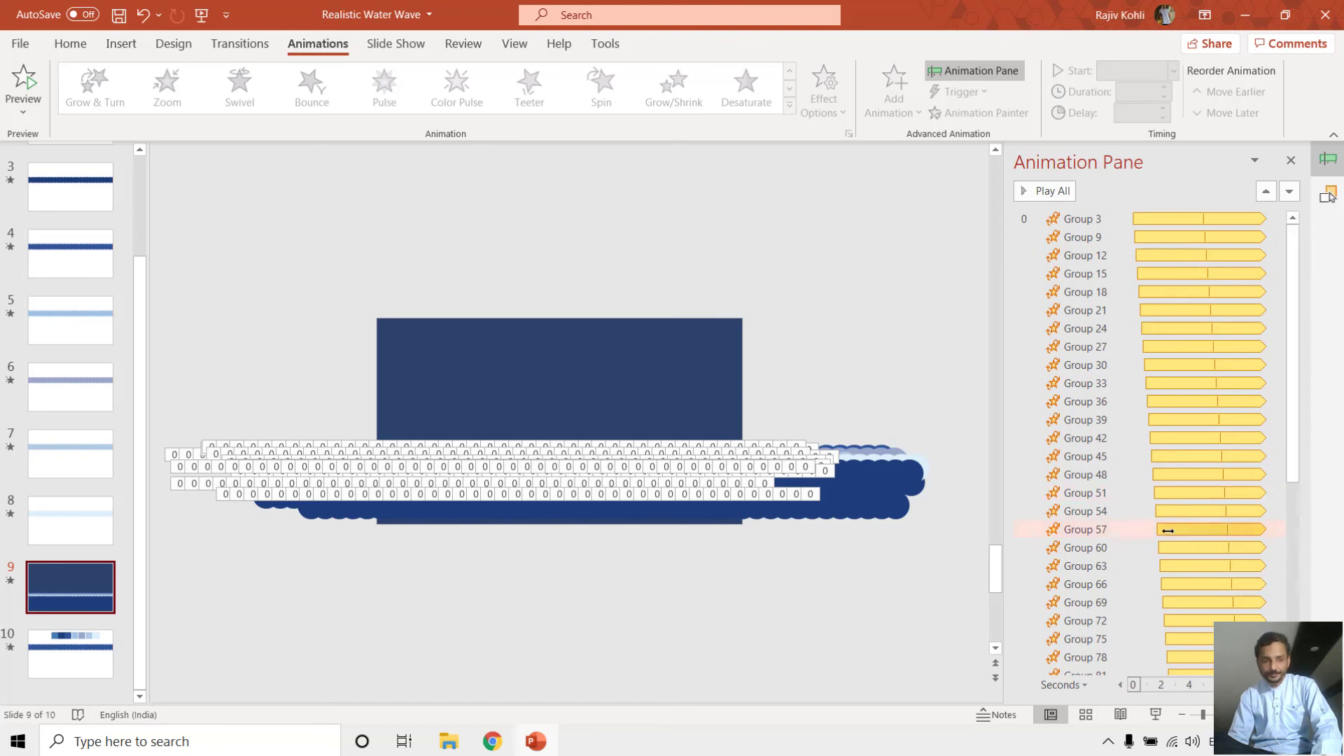